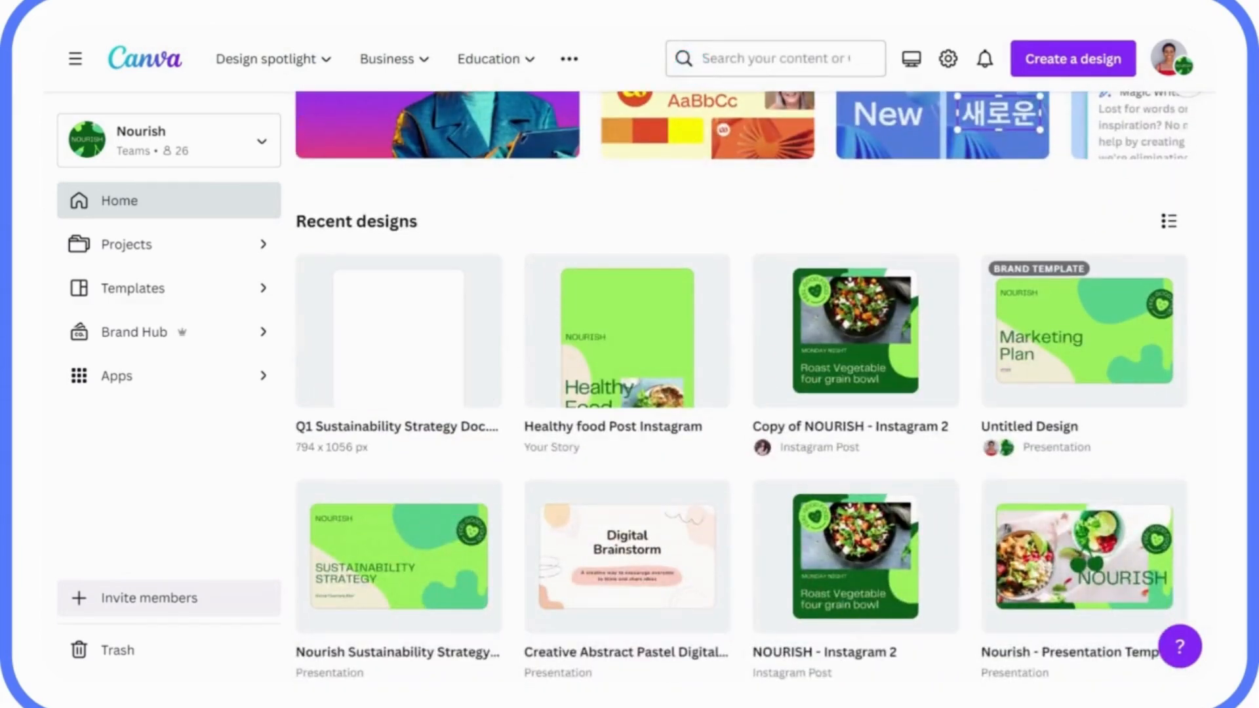
Import the PDF "Q1 Sustainability Strategy Doc" from the Nourish Doc folder as a new design and view it
scroll(748, 363, "up", 8)
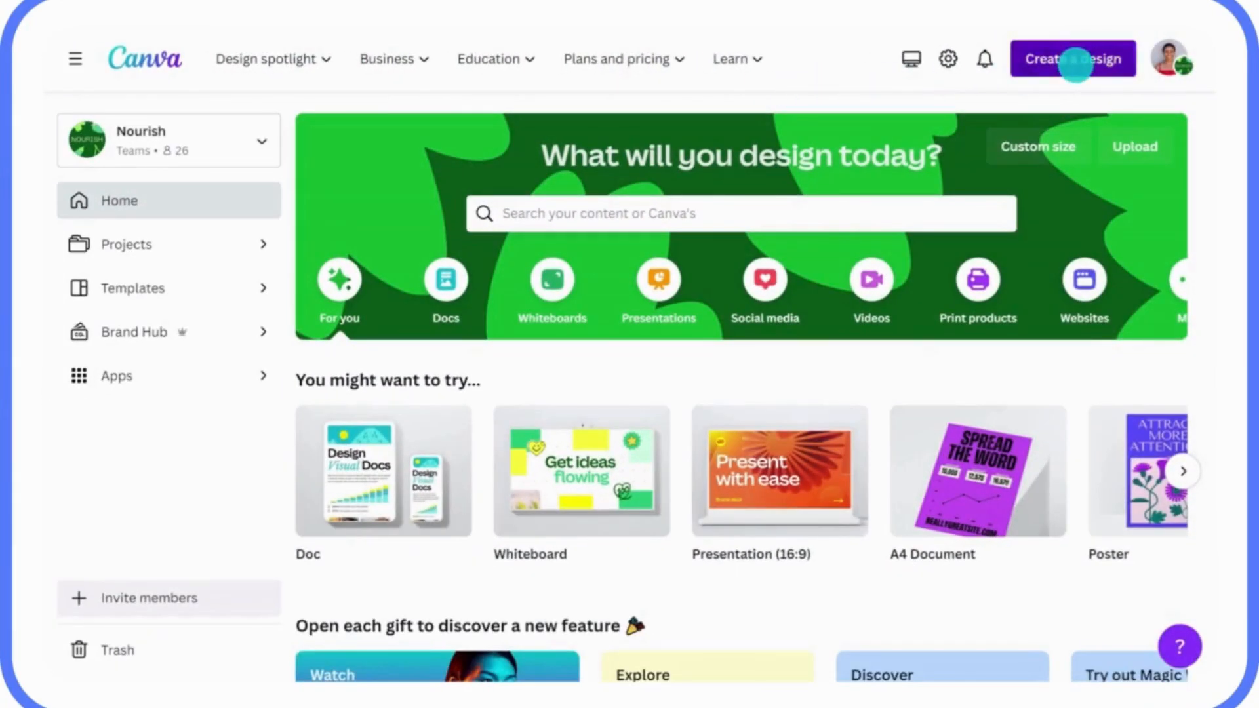
left_click(1055, 74)
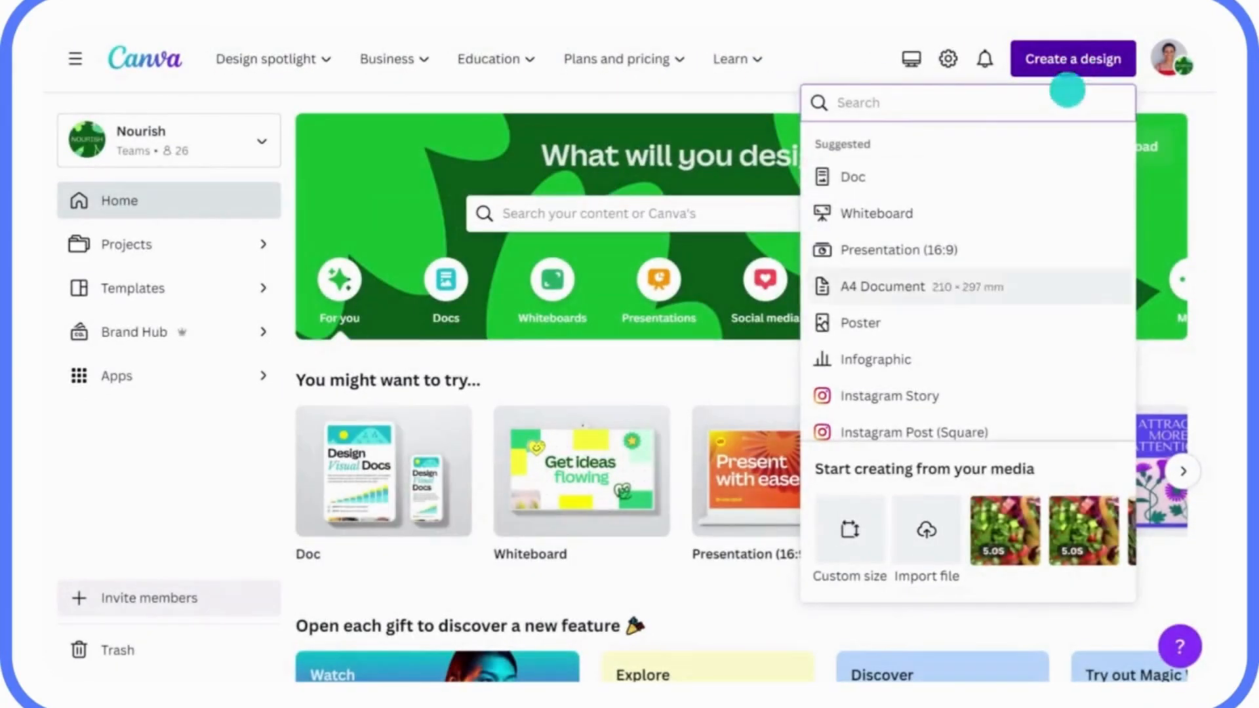
left_click(926, 510)
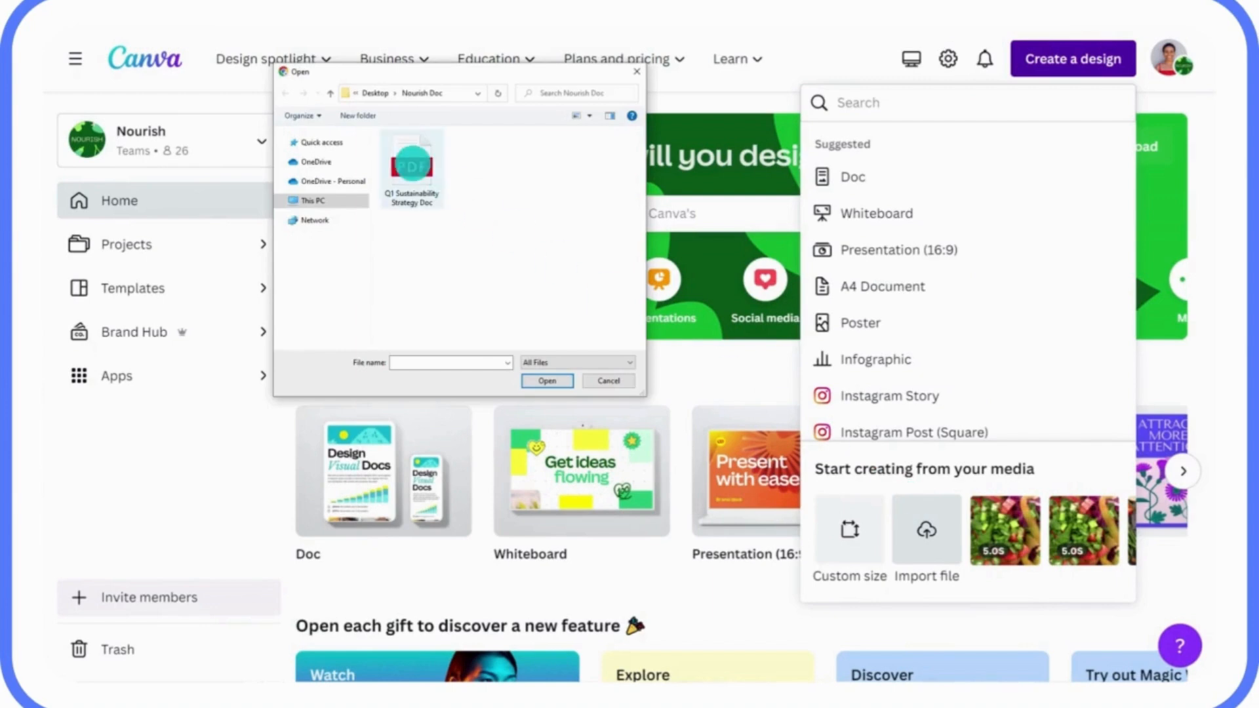
left_click(412, 169)
left_click(547, 380)
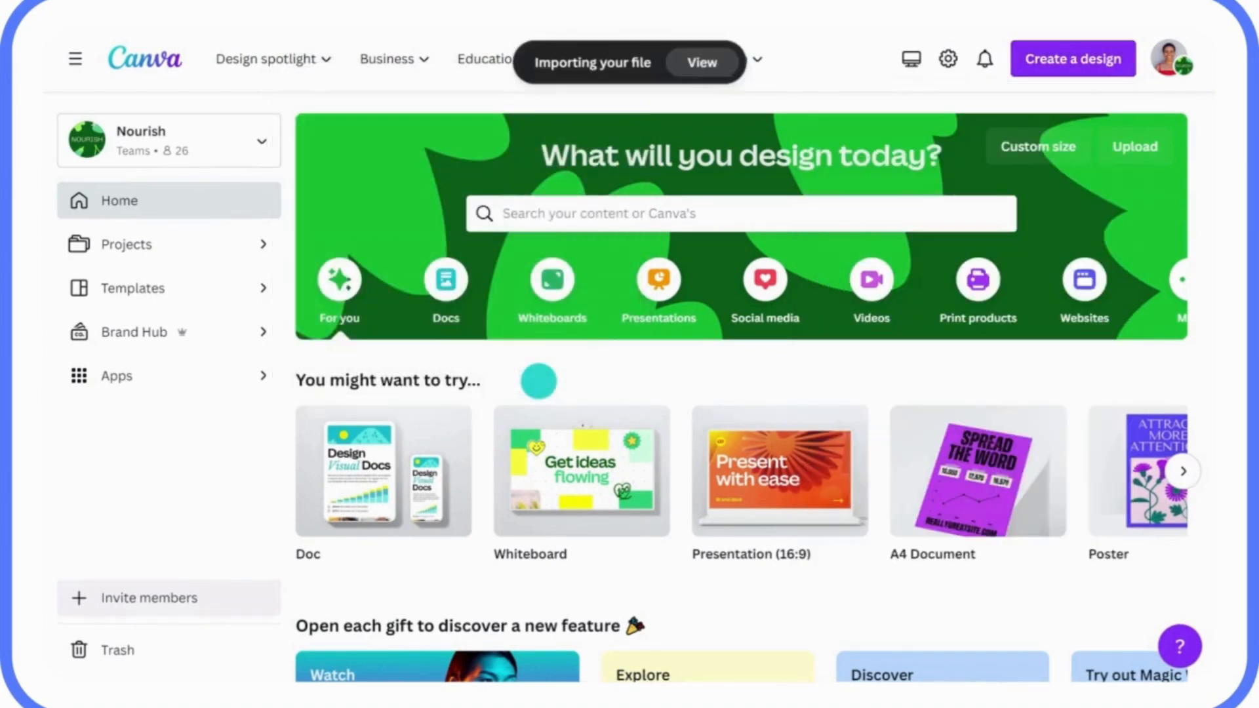
left_click(689, 59)
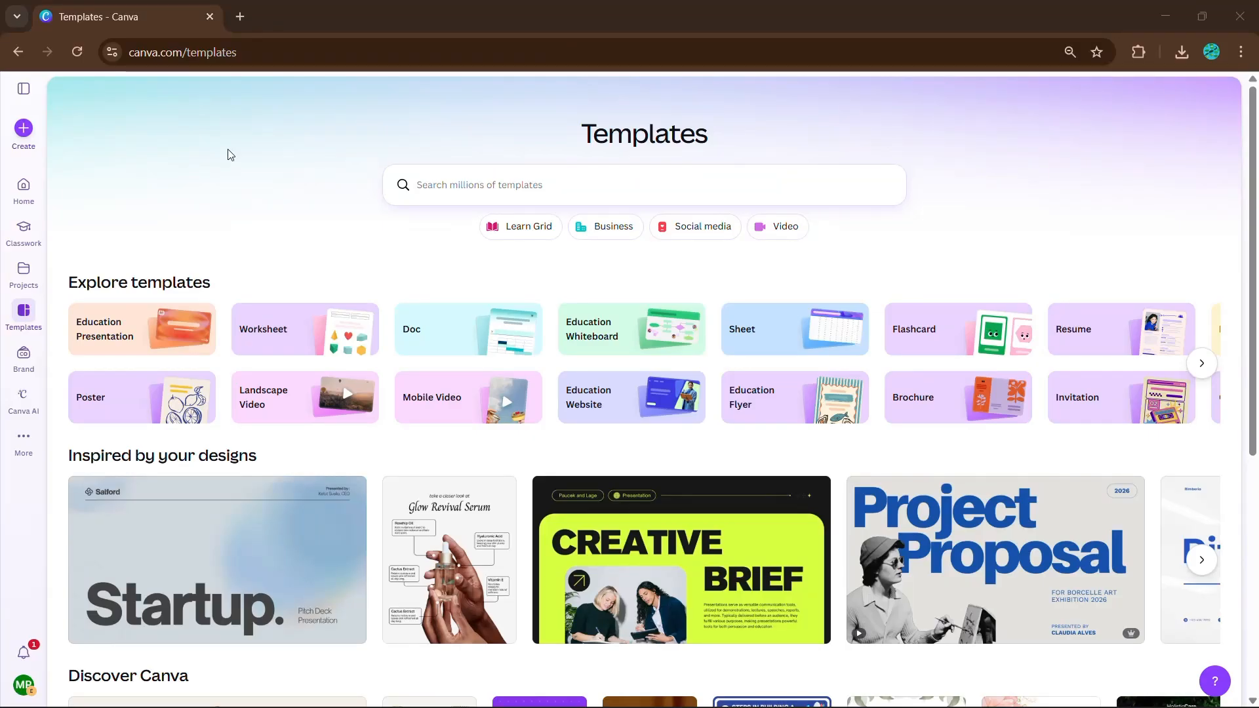
Create a blank Instagram Post (4:5) design and clear the canvas of any open side panel
left_click(24, 131)
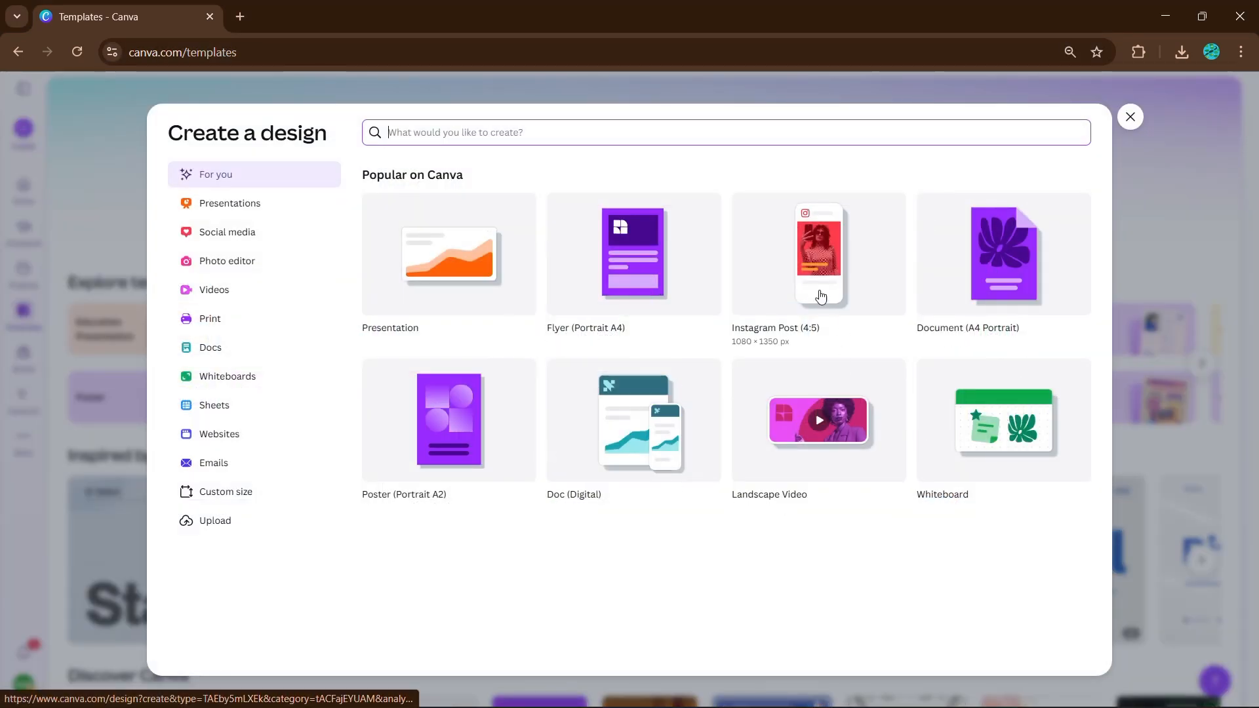
left_click(817, 292)
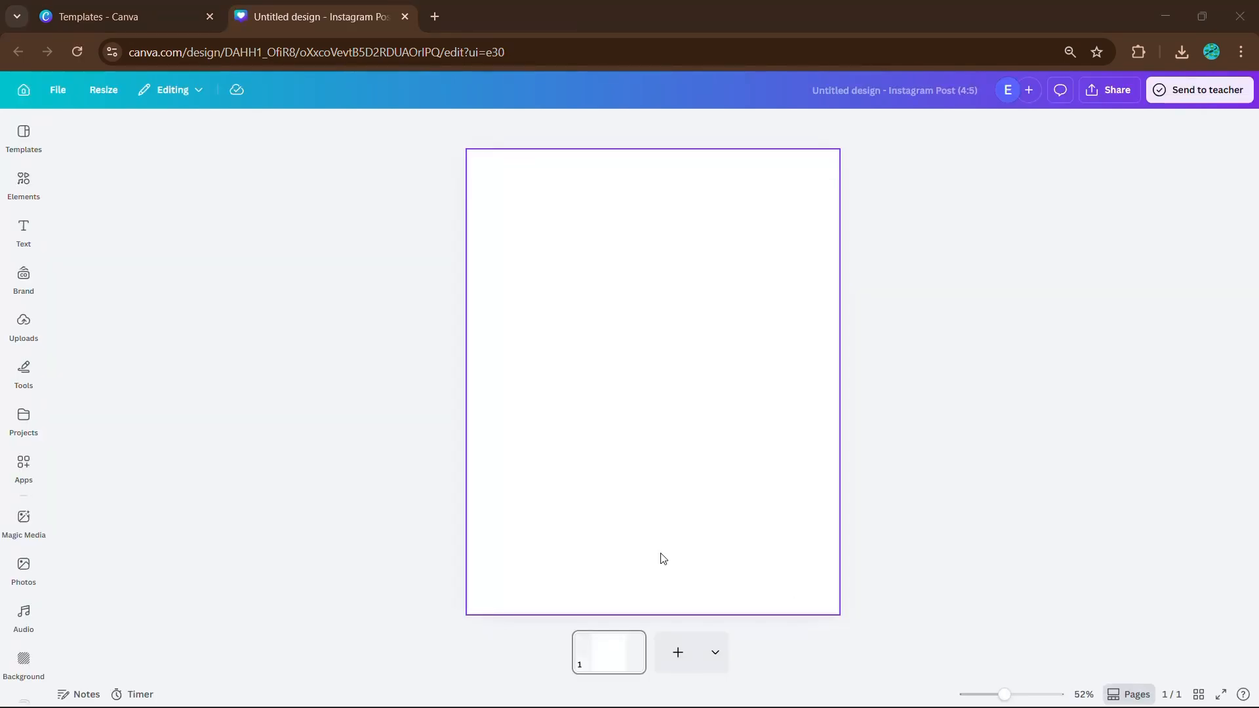
left_click(704, 500)
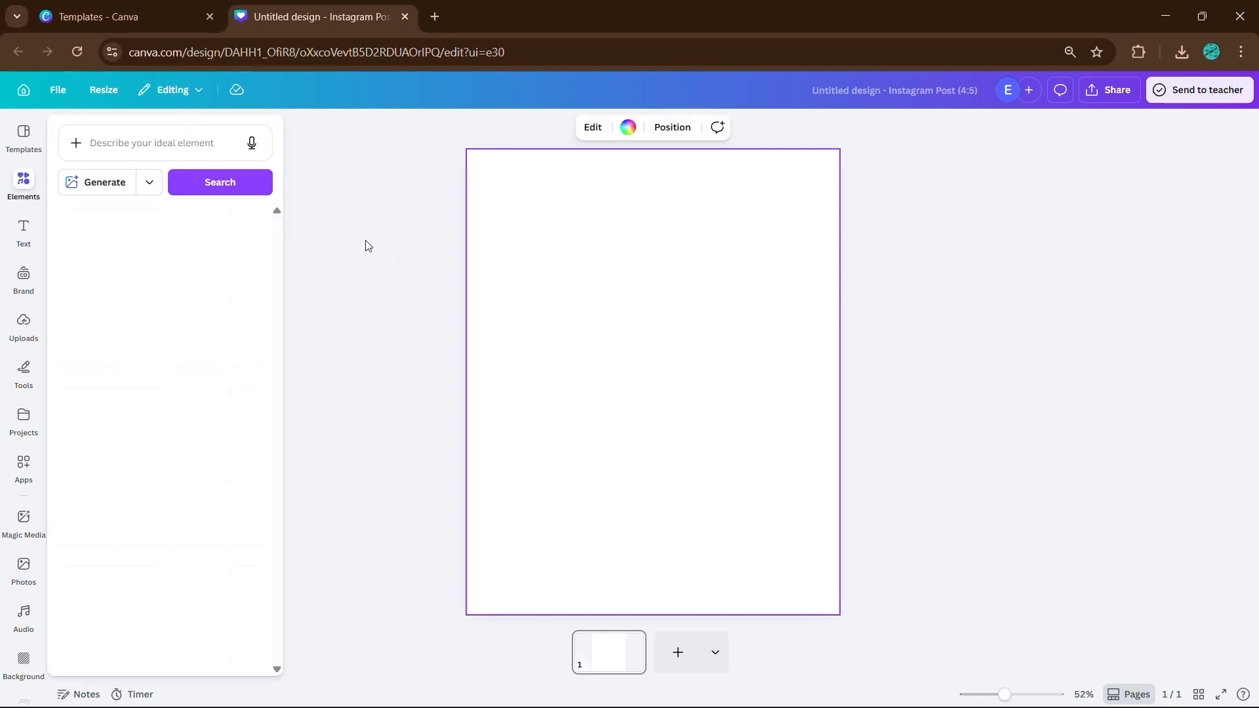
left_click(426, 274)
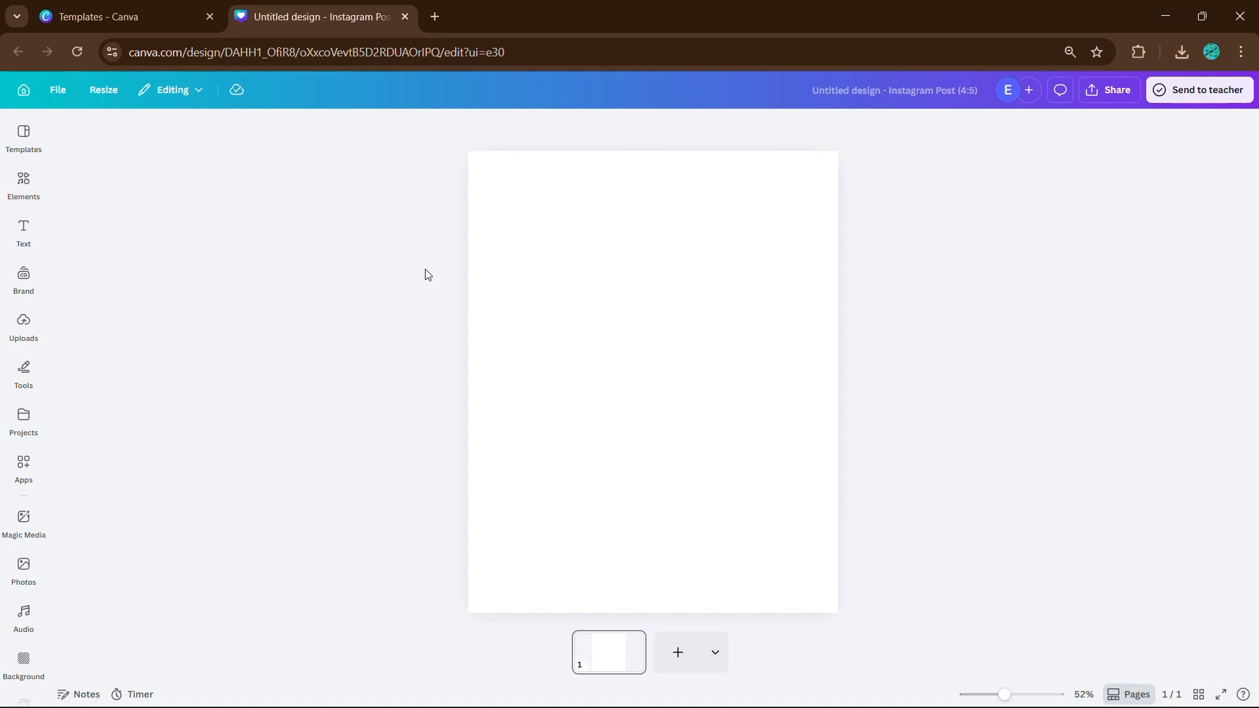
Add a square and a circle shape to the blank page
key("r")
left_click(486, 284)
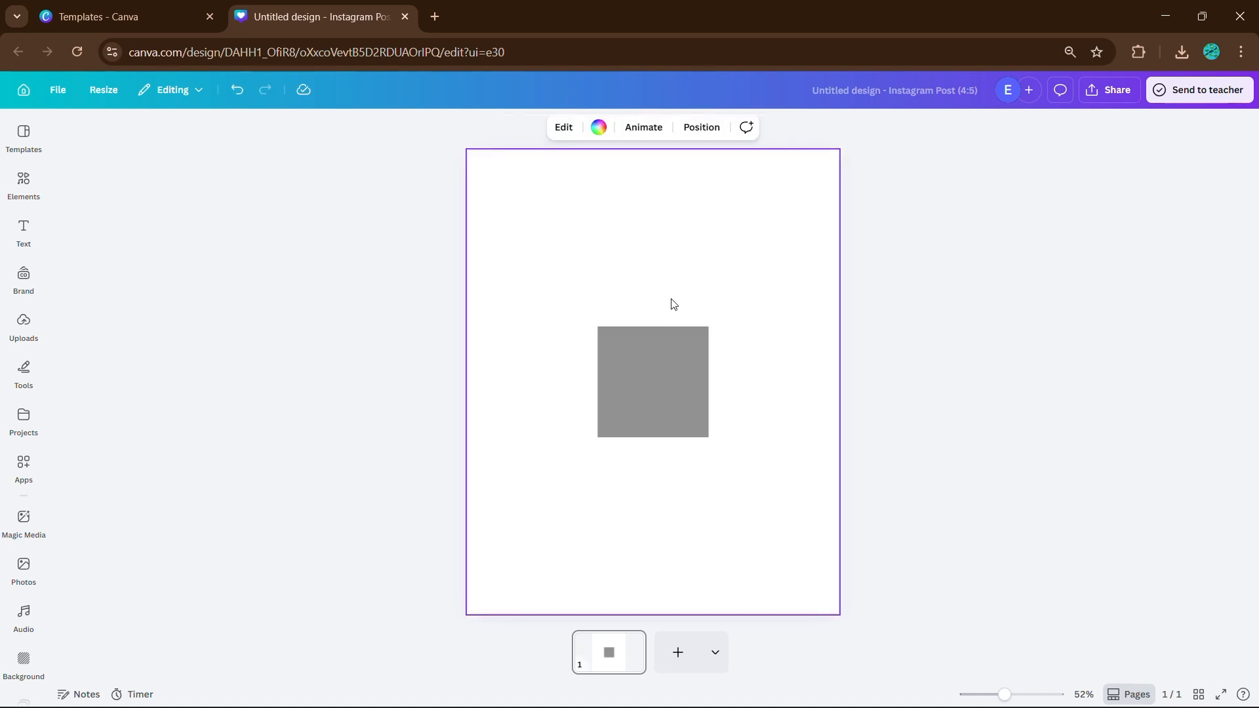
key("c")
left_click(804, 334)
Flatten the circle into a wide ellipse and set it atop the widened square at the page's lower edge, forming a cylinder
left_click_drag(672, 389, 667, 256)
left_click_drag(653, 308, 681, 321)
left_click(668, 383, "shift")
left_click_drag(668, 383, 725, 592)
left_click(935, 518)
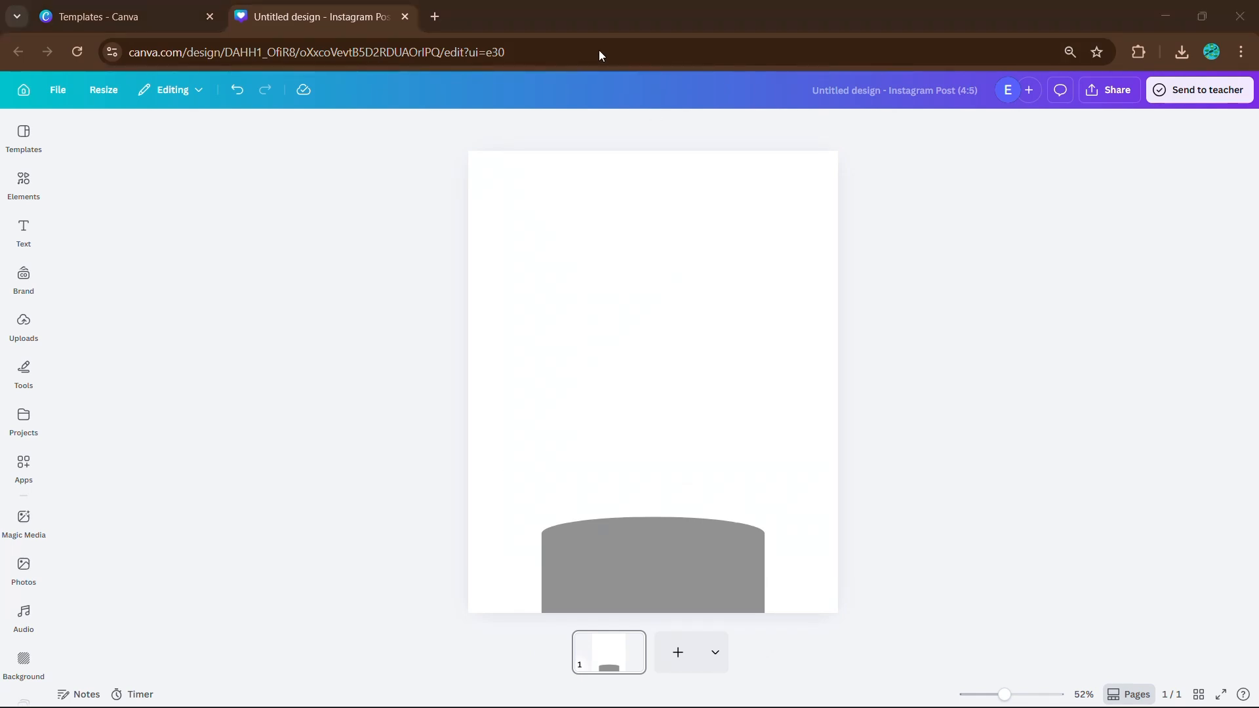
Fill the cylinder's rectangular body with the default pink #FF66C4
left_click(737, 607)
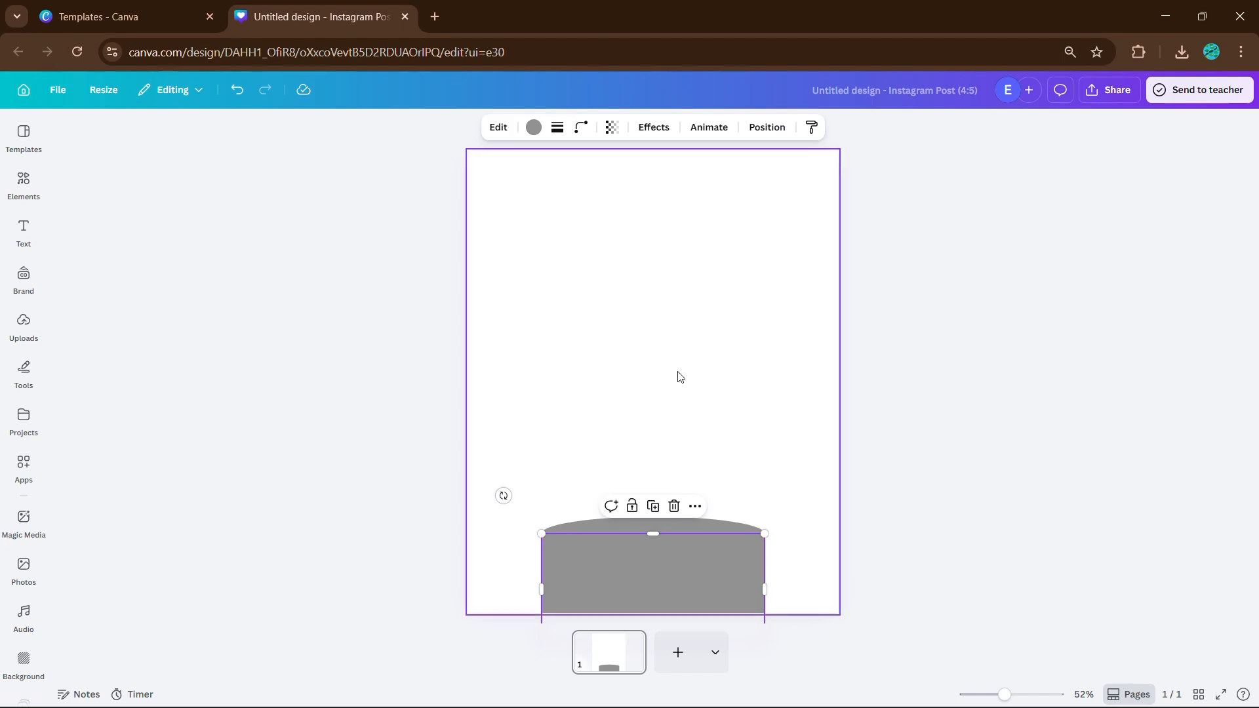
left_click(533, 128)
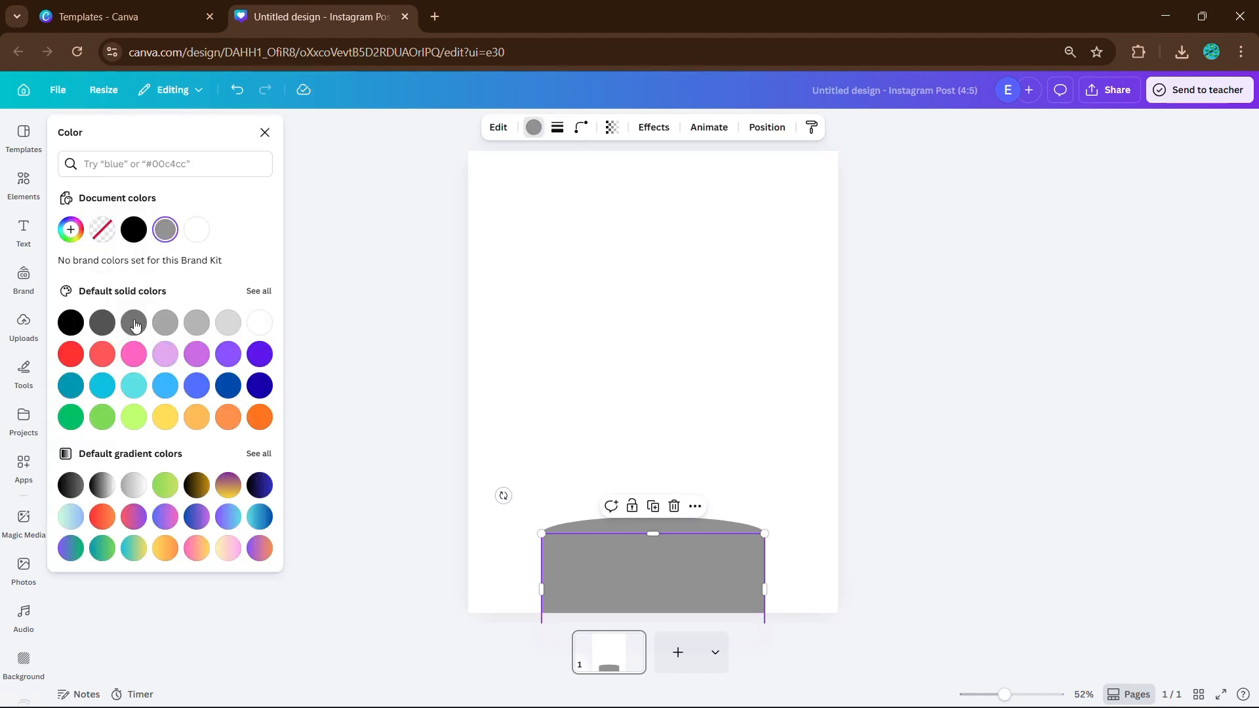
left_click(134, 355)
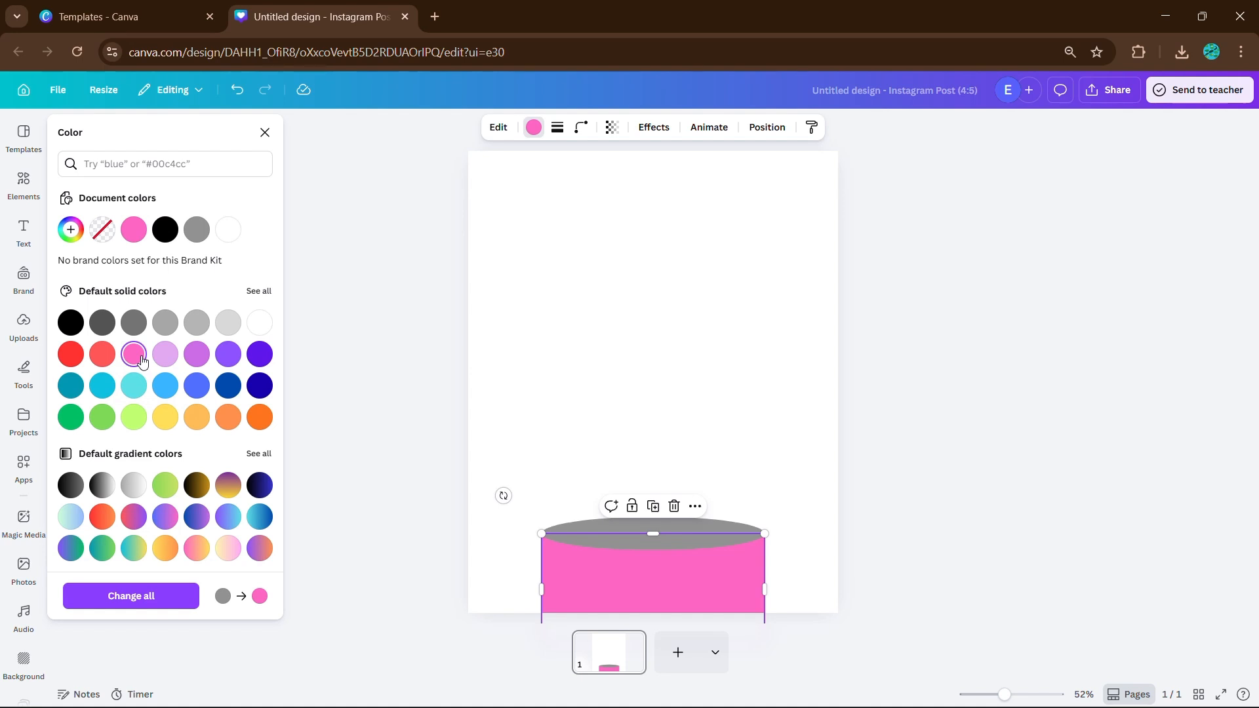
left_click(523, 311)
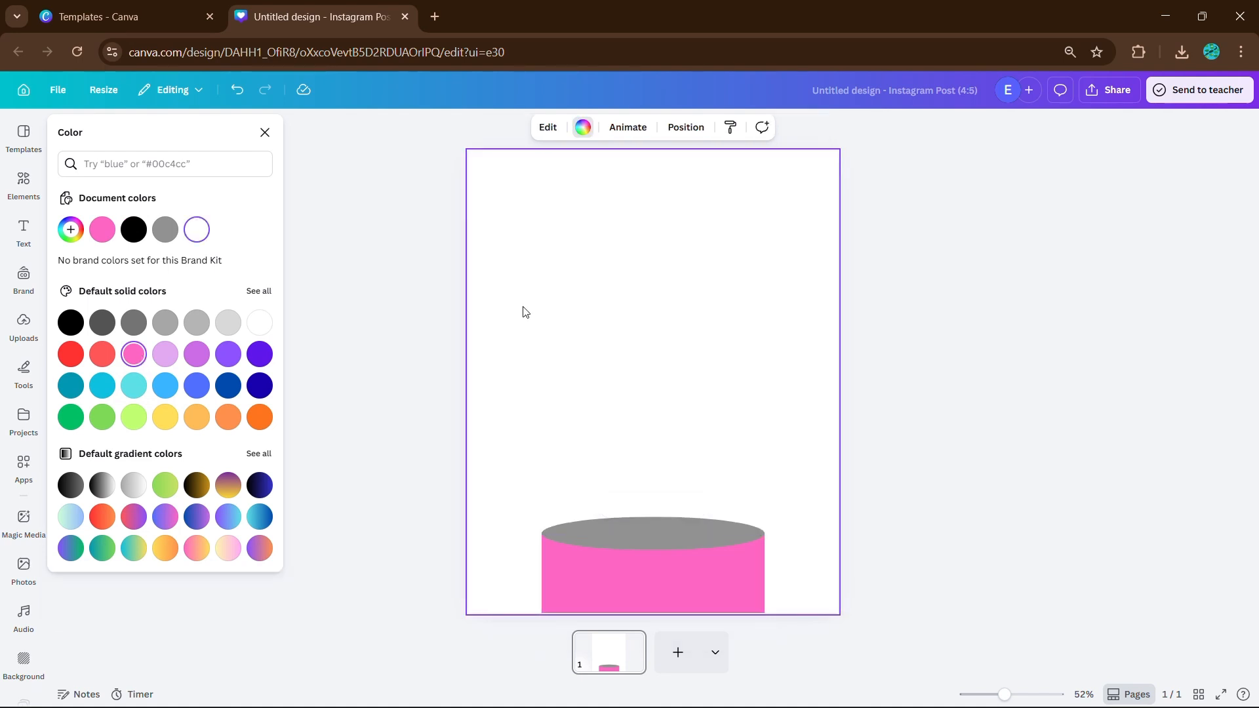
Fill the cylinder's top ellipse with a slightly darker shade of the body's pink
left_click(614, 539)
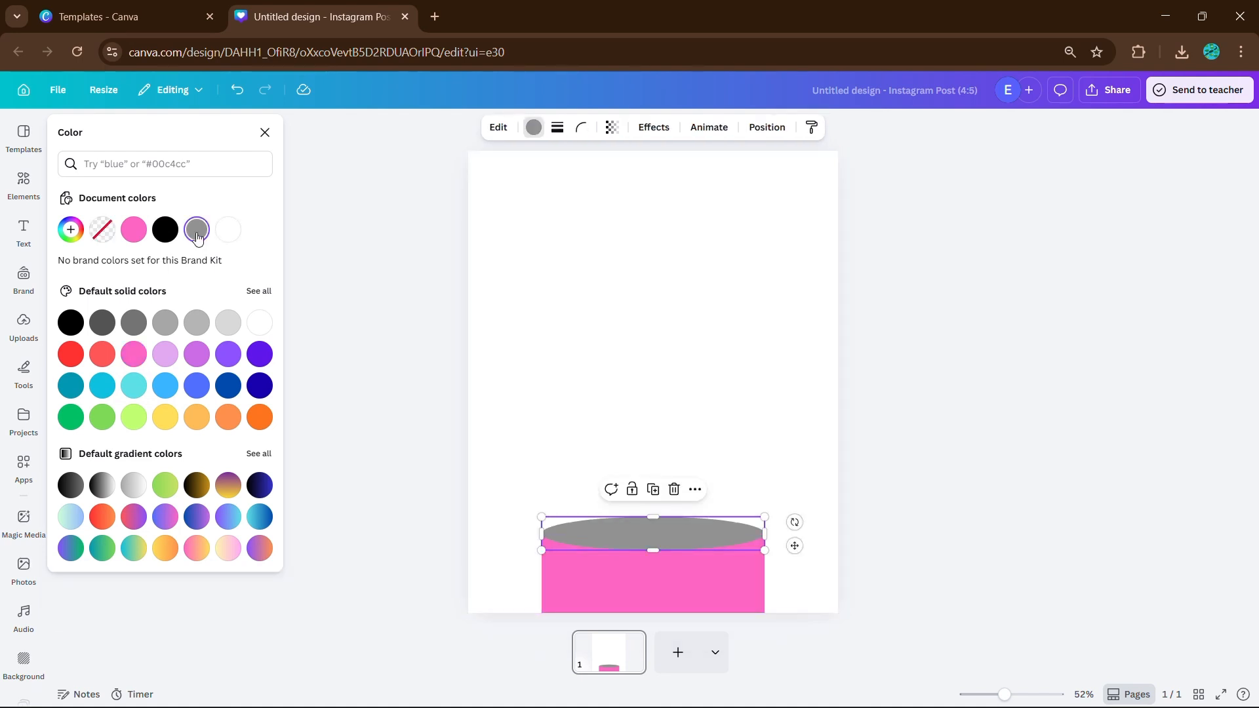
left_click(135, 230)
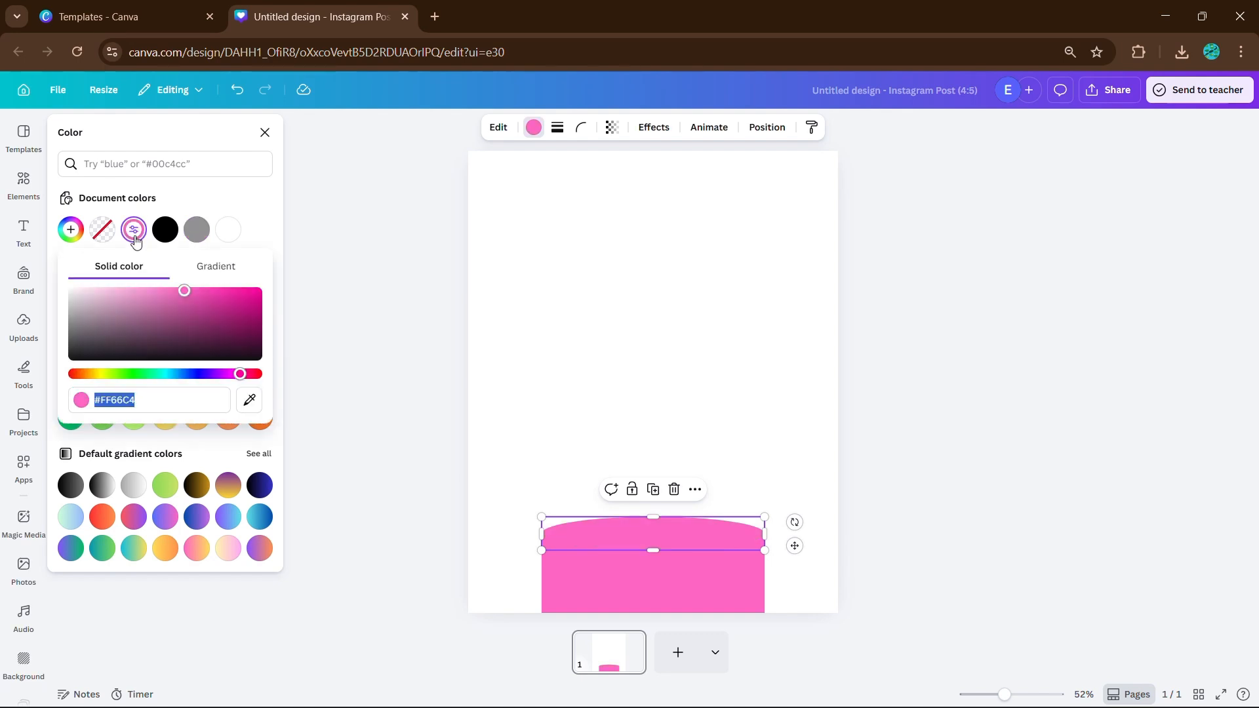
left_click_drag(185, 298, 172, 301)
left_click(613, 272)
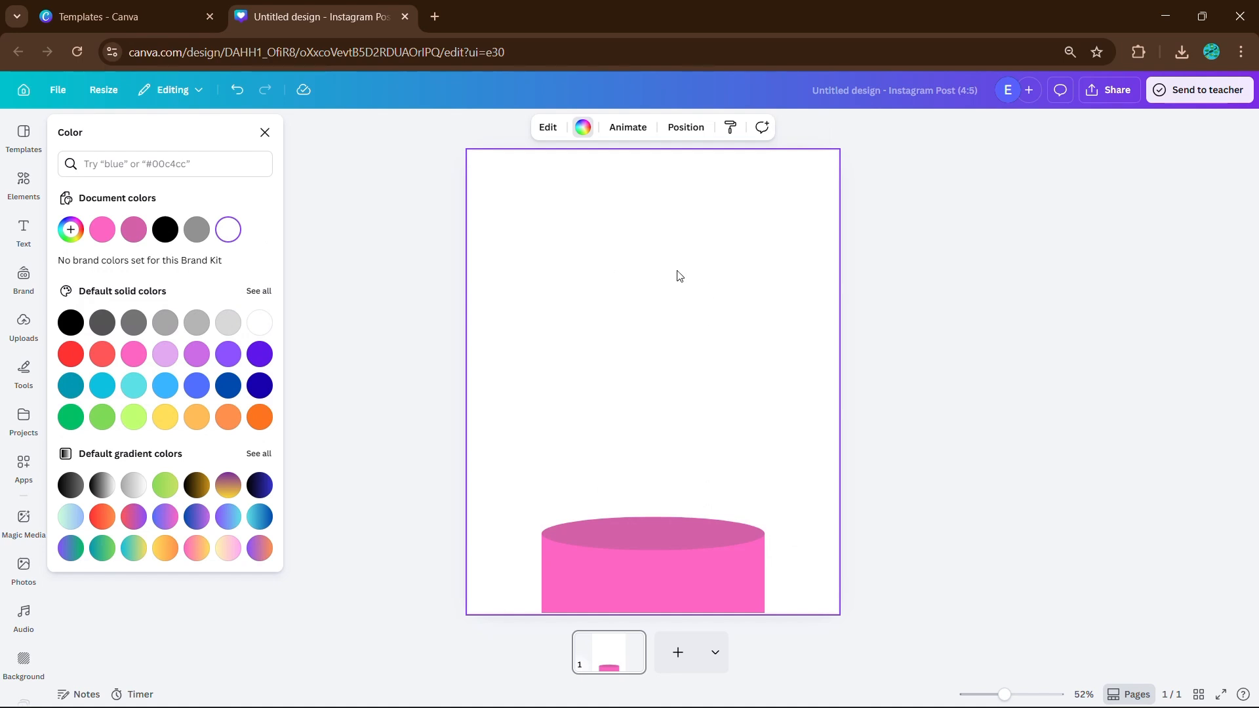
Set the page background to a custom very pale cyan
left_click(74, 234)
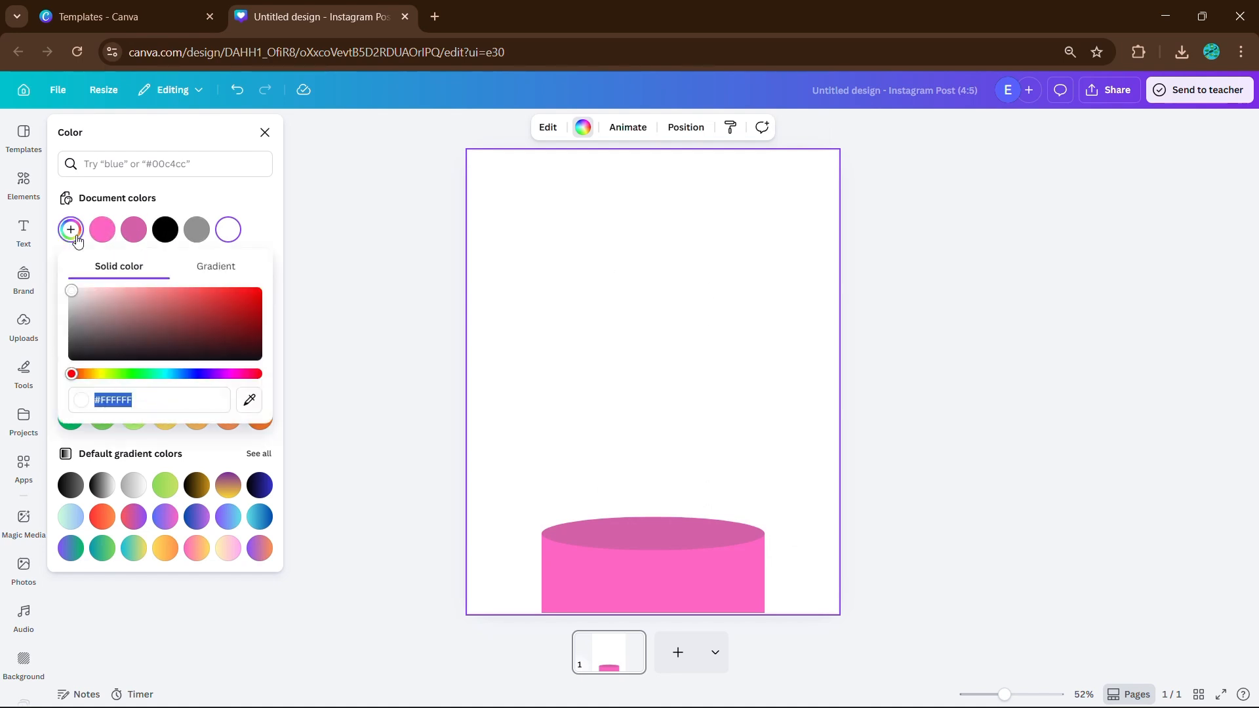
left_click(163, 374)
left_click_drag(92, 303, 103, 275)
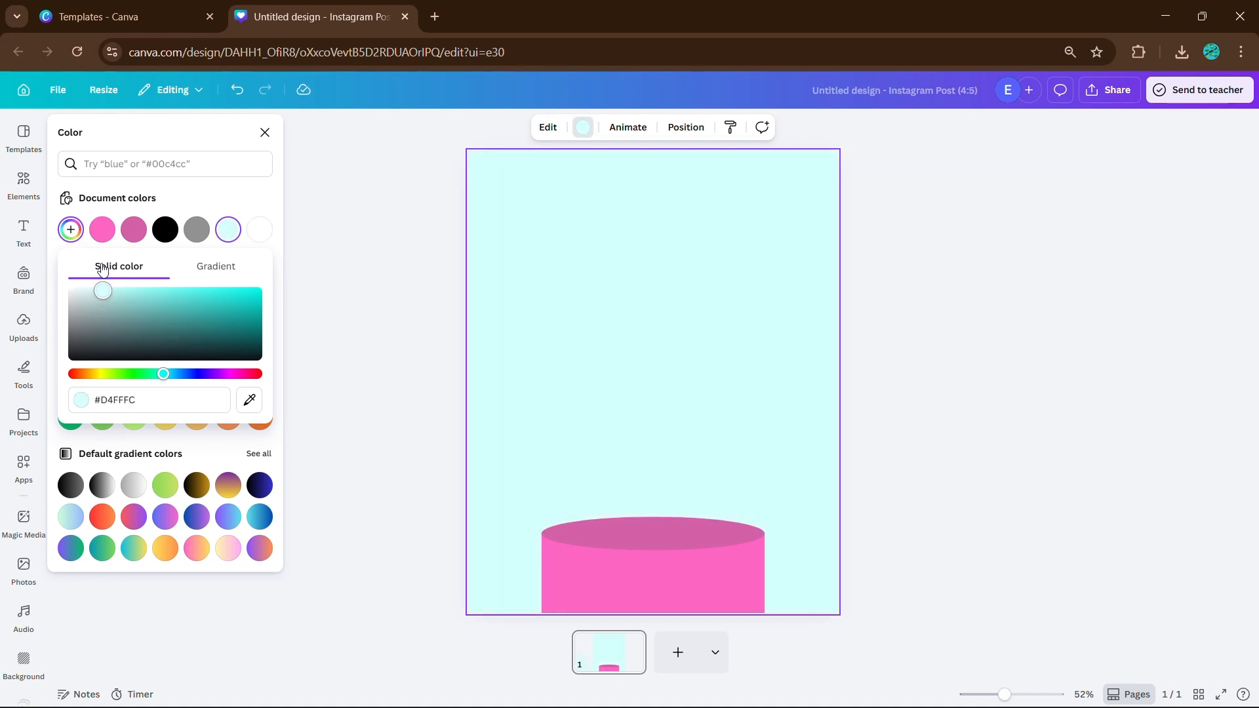
left_click(263, 135)
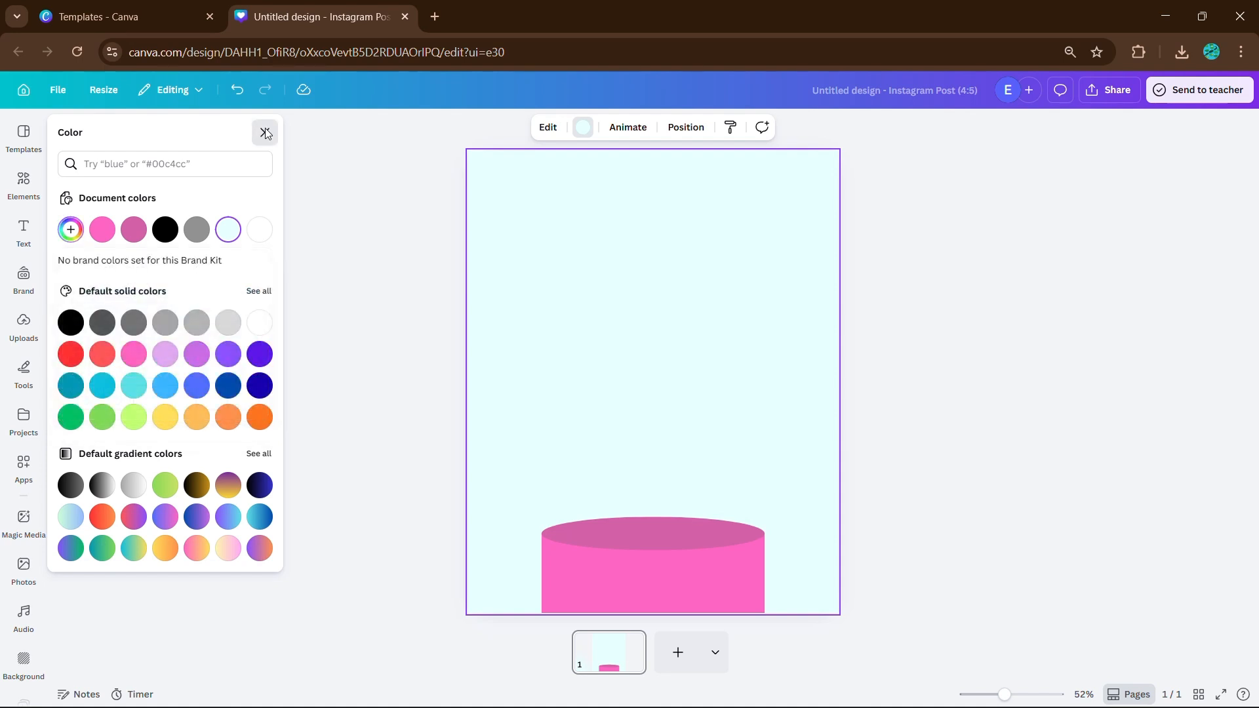
Select both cylinder shapes together, raise them slightly on the page and enlarge them a little
left_click(382, 309)
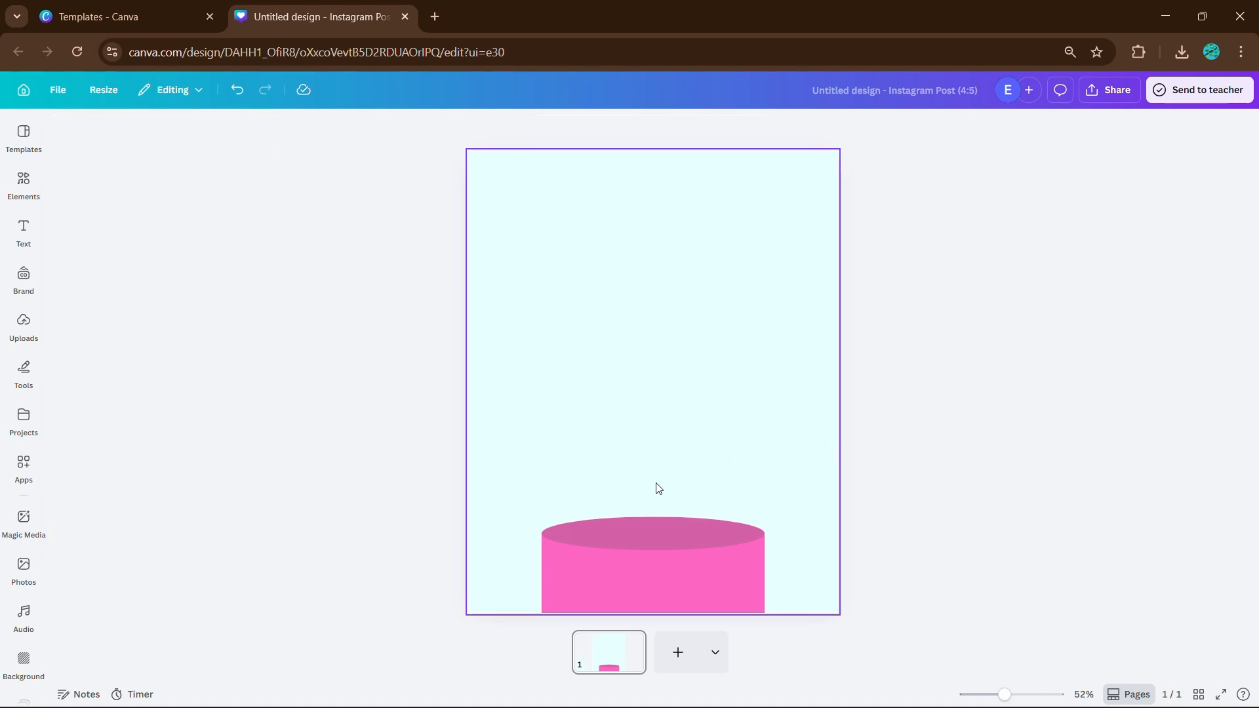
left_click(686, 573)
left_click_drag(685, 573, 685, 562)
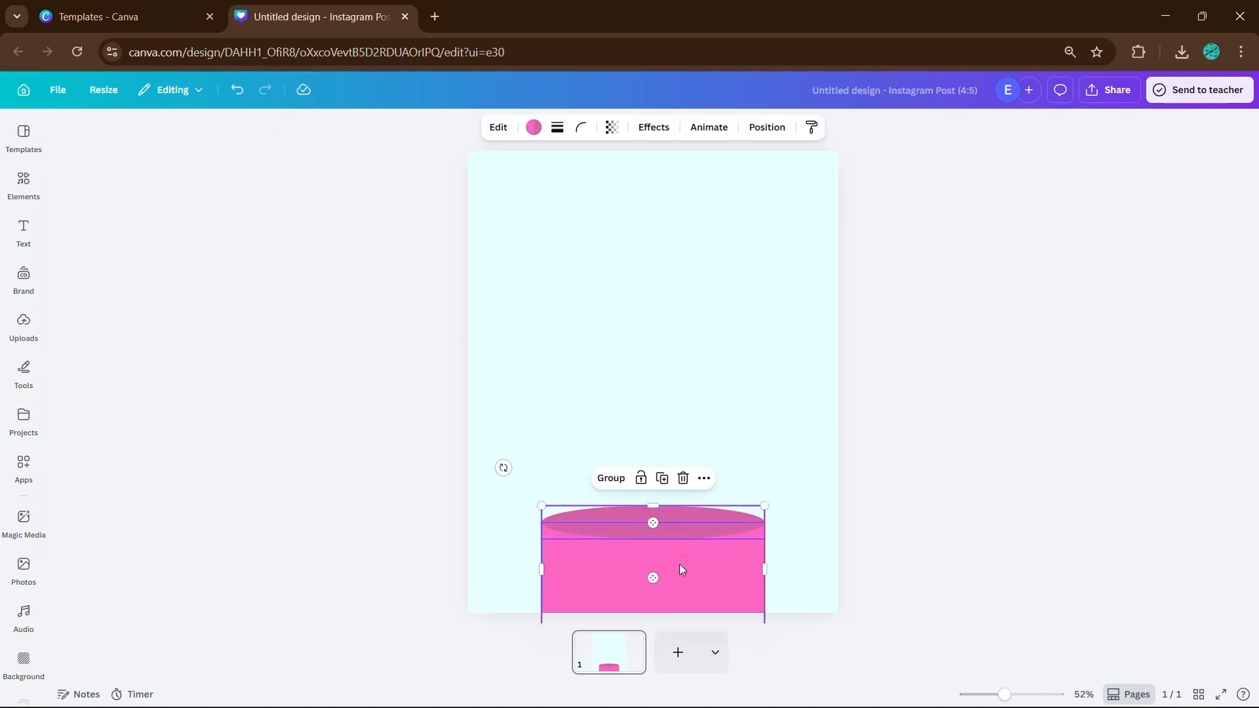
Search the elements for "white fade" and add a straight white fade graphic to the page
left_click(23, 184)
left_click(127, 147)
type("white fade")
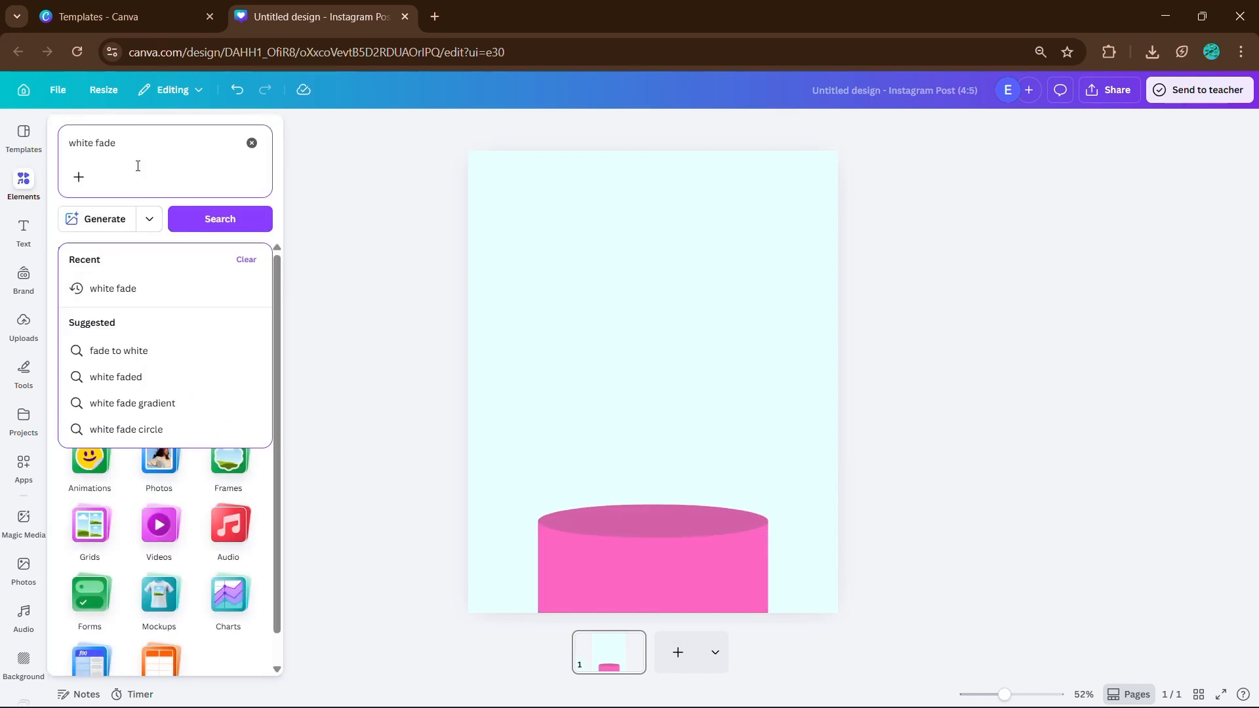
left_click(131, 290)
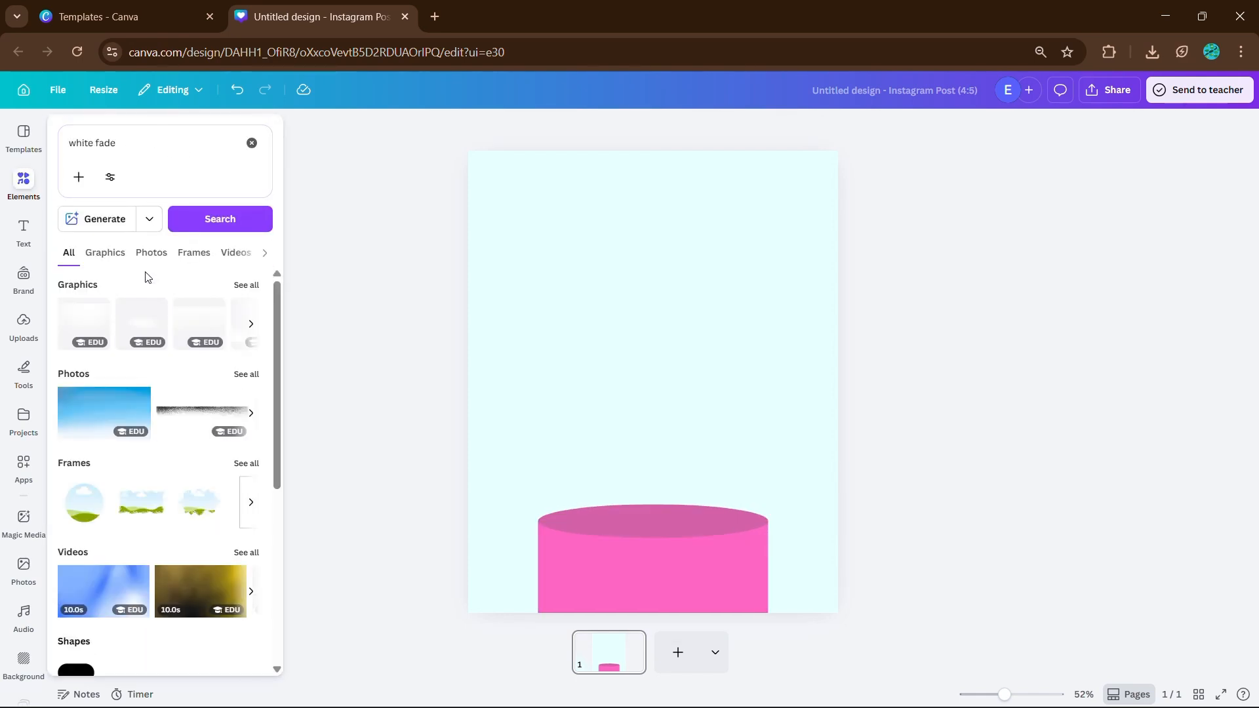
left_click(193, 323)
Rotate and resize the white fade graphic and place it over the cylinder body, fading inward from the left edge
left_click(337, 260)
left_click(590, 397)
left_click_drag(652, 511, 815, 385)
left_click_drag(688, 371, 628, 533)
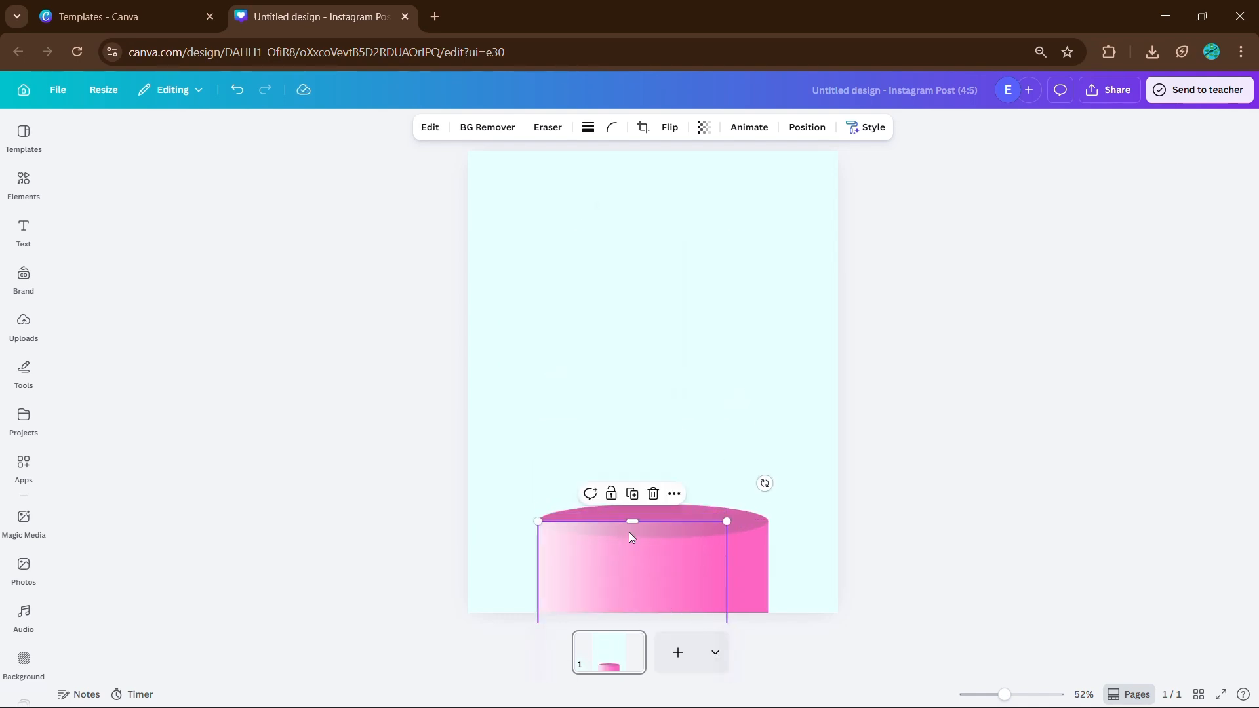
Move the white fade layer below the top ellipse in the layer order
left_click(802, 128)
left_click(212, 181)
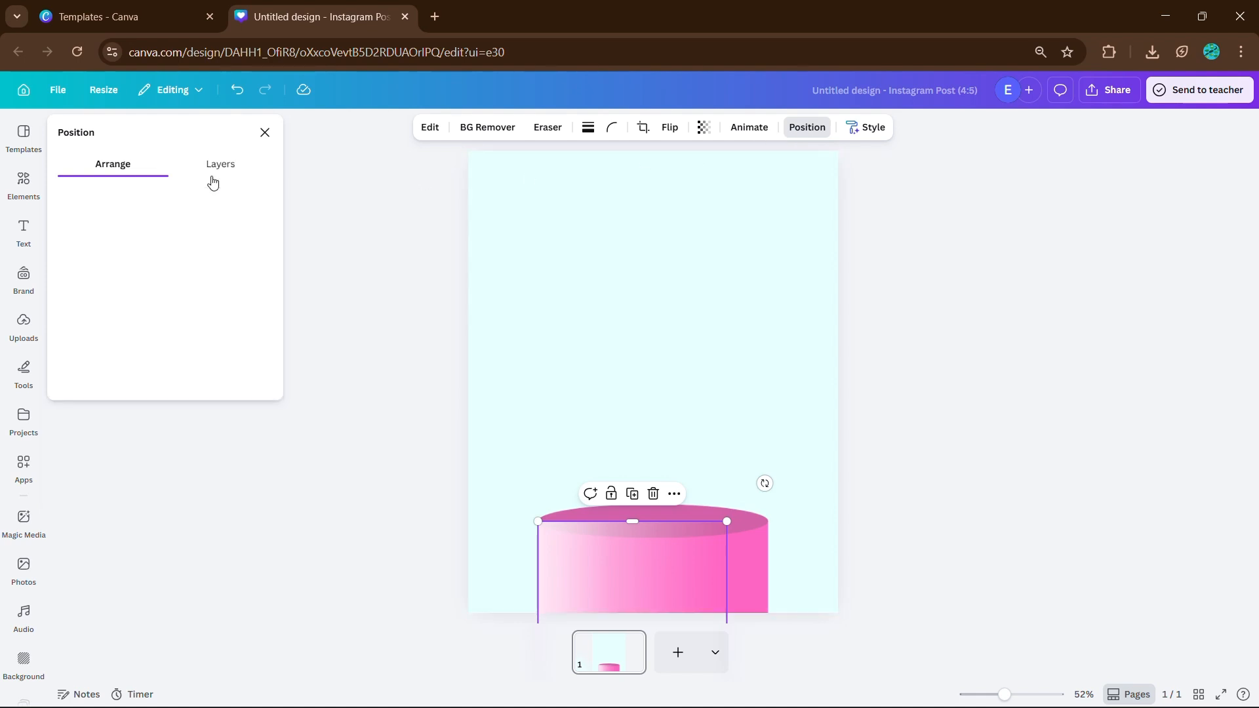
left_click_drag(189, 245, 190, 304)
key("Escape")
Add an oval white fade graphic, shrink it and position it over the cylinder's top ellipse
left_click(151, 337)
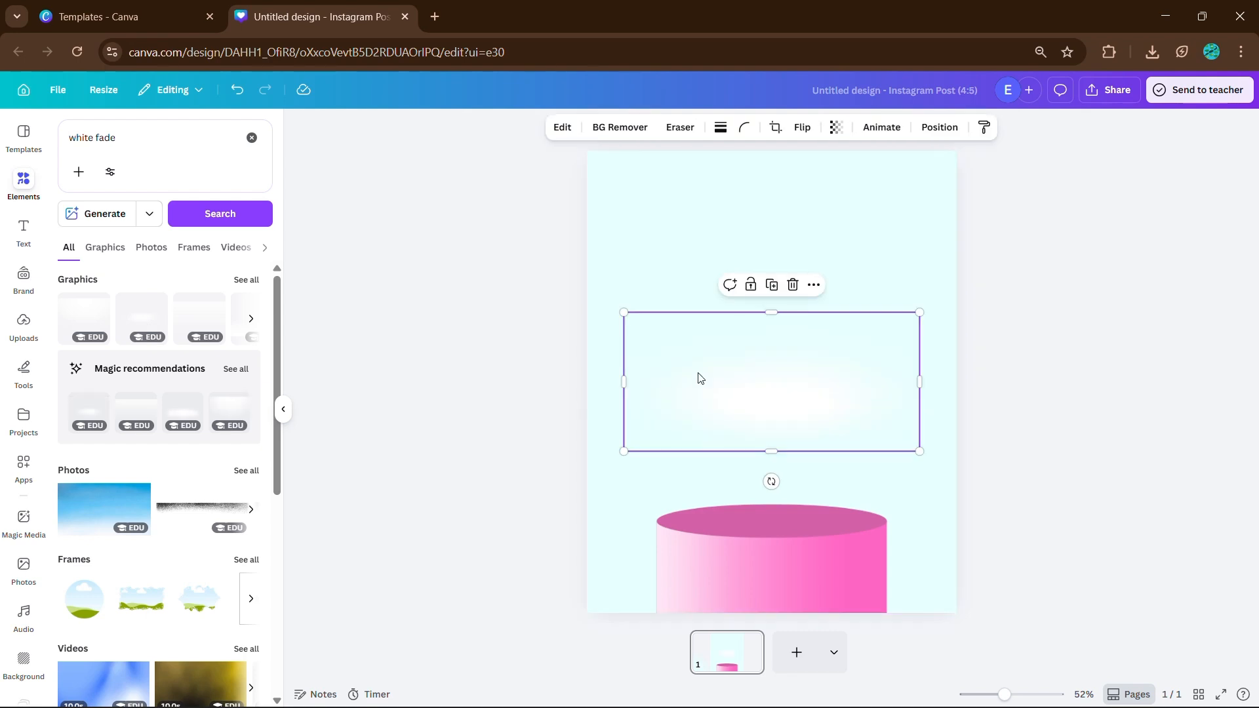
left_click_drag(700, 380, 689, 503)
left_click_drag(614, 438, 745, 500)
left_click_drag(861, 543, 779, 546)
left_click_drag(812, 521, 805, 527)
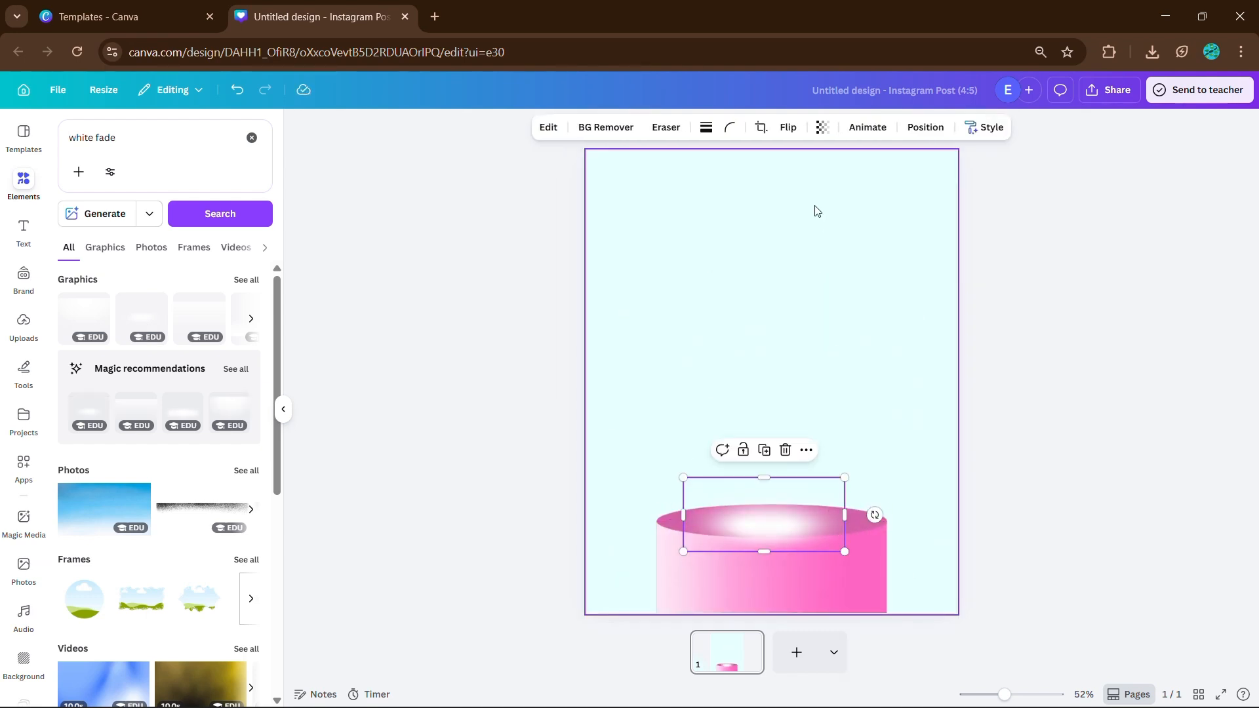
Reduce the opacity of the oval white glow and nudge it to the centre of the top ellipse
left_click(822, 127)
mouse_move(809, 182)
left_mouse_down()
mouse_move(800, 191)
mouse_move(814, 192)
left_mouse_up()
left_click_drag(784, 519, 793, 516)
left_click(1069, 497)
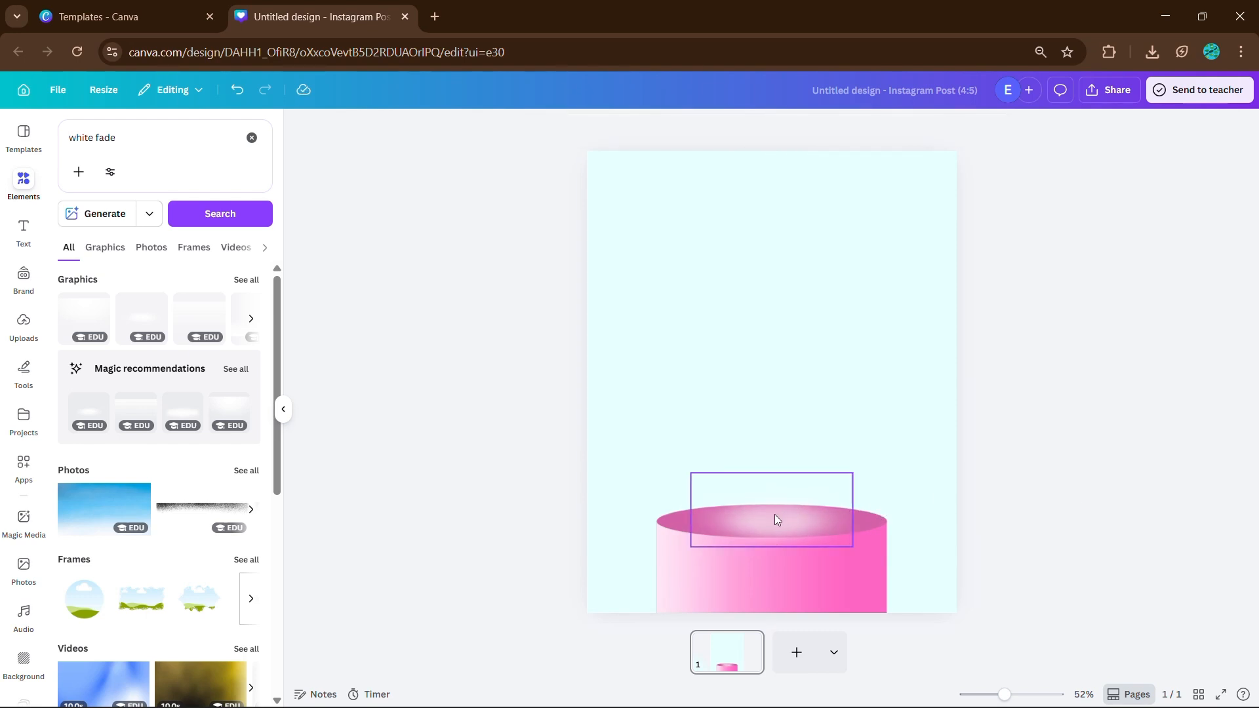
Group all the cylinder podium shapes and fades into one object
left_click_drag(689, 422, 830, 620)
left_click(724, 437)
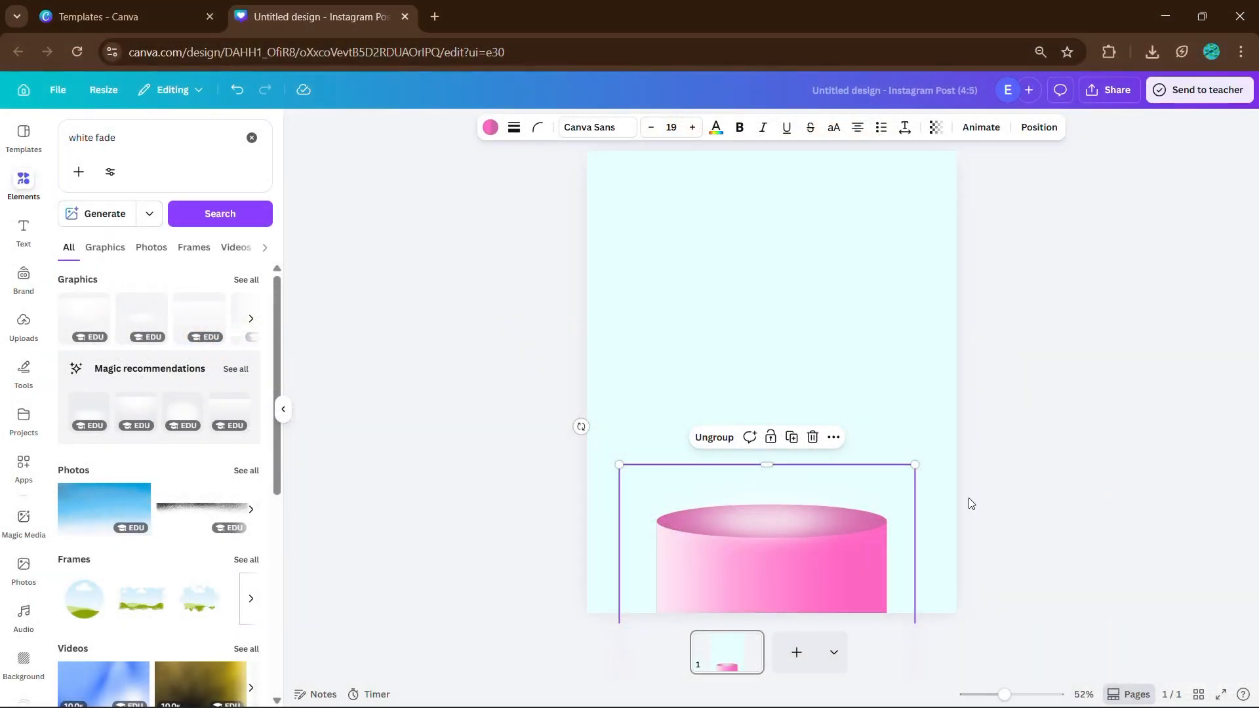
left_click(971, 503)
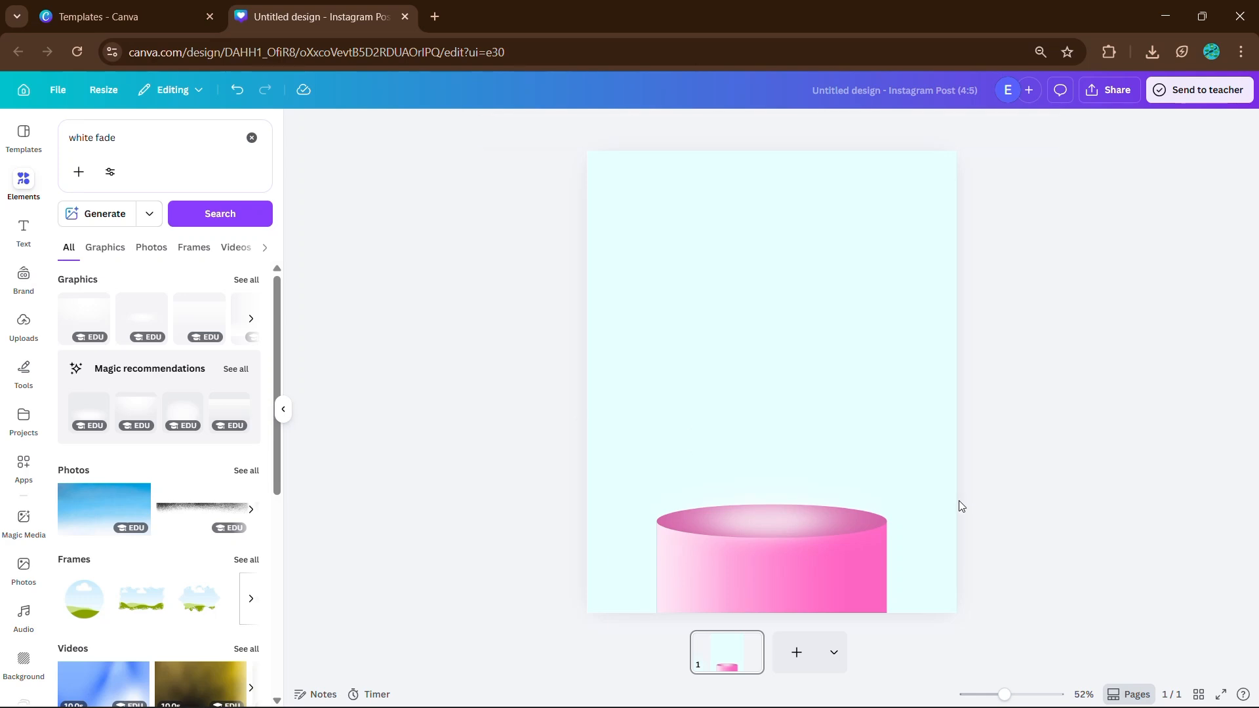
Duplicate the podium group and move the copy towards the page's right edge
left_click(827, 529)
left_click(793, 438)
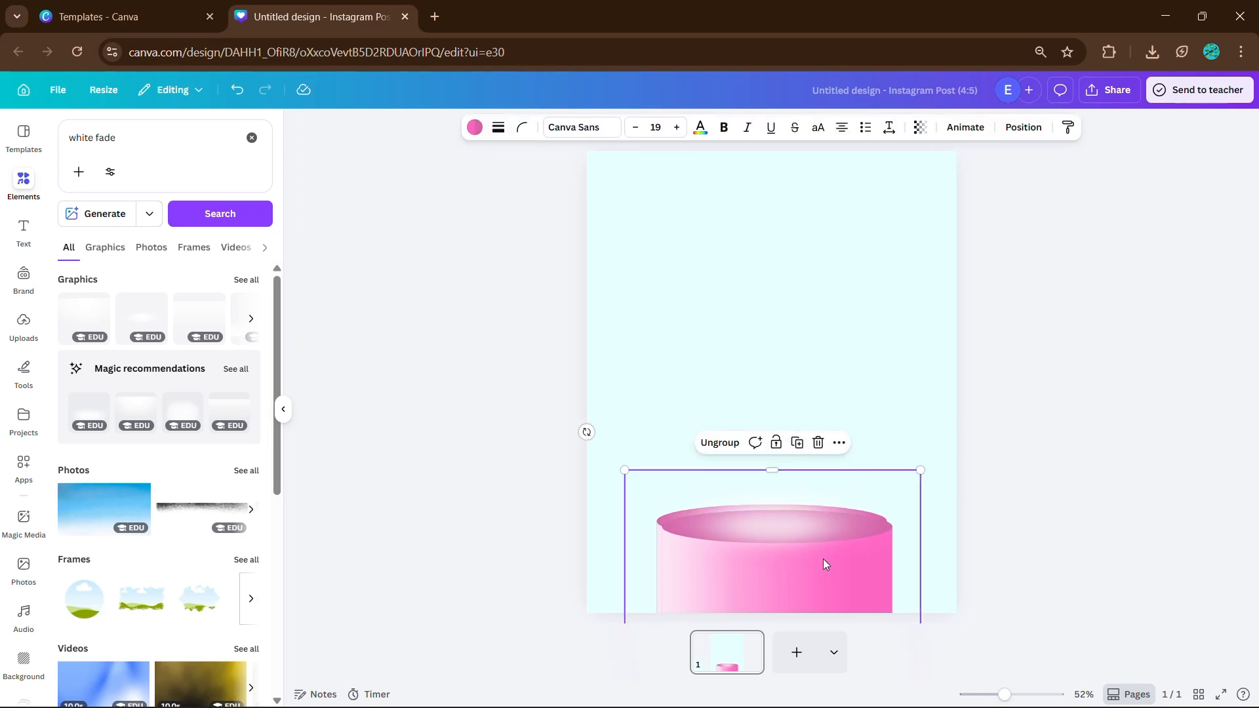
left_click_drag(825, 565, 981, 587)
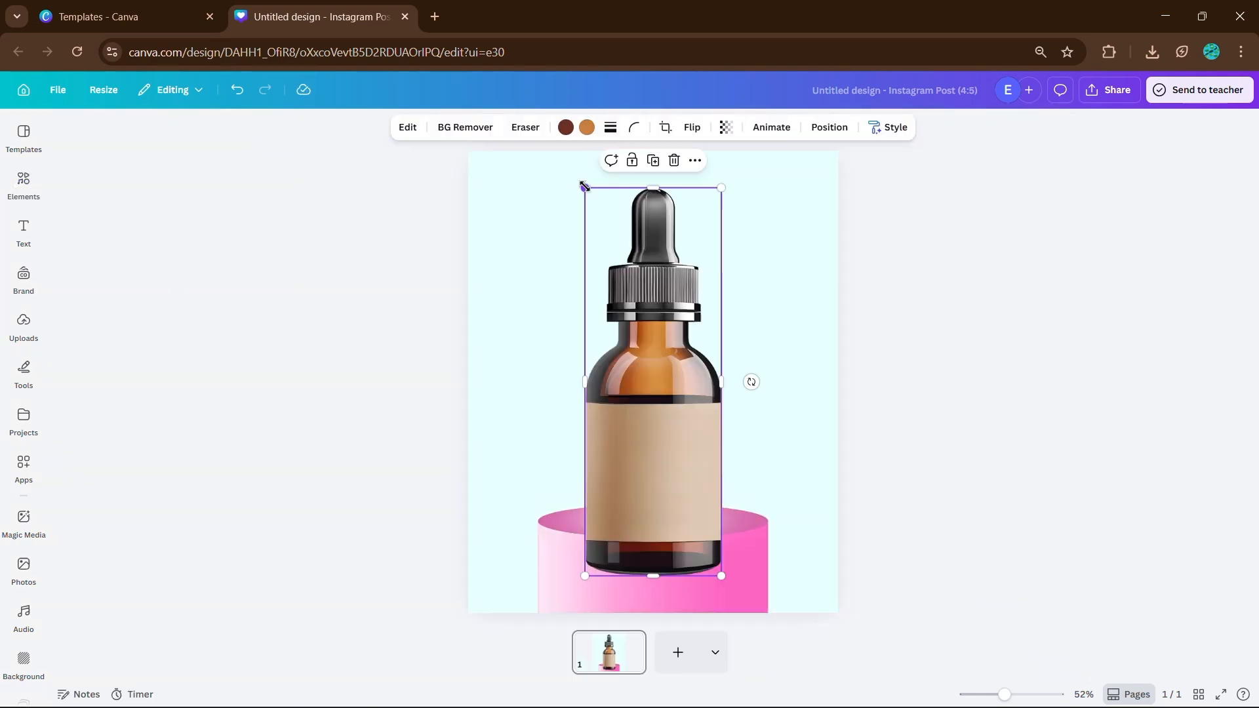
Scale down the dropper bottle image and place it standing centred on top of the podium
left_click_drag(584, 186, 701, 353)
left_click_drag(697, 433, 662, 377)
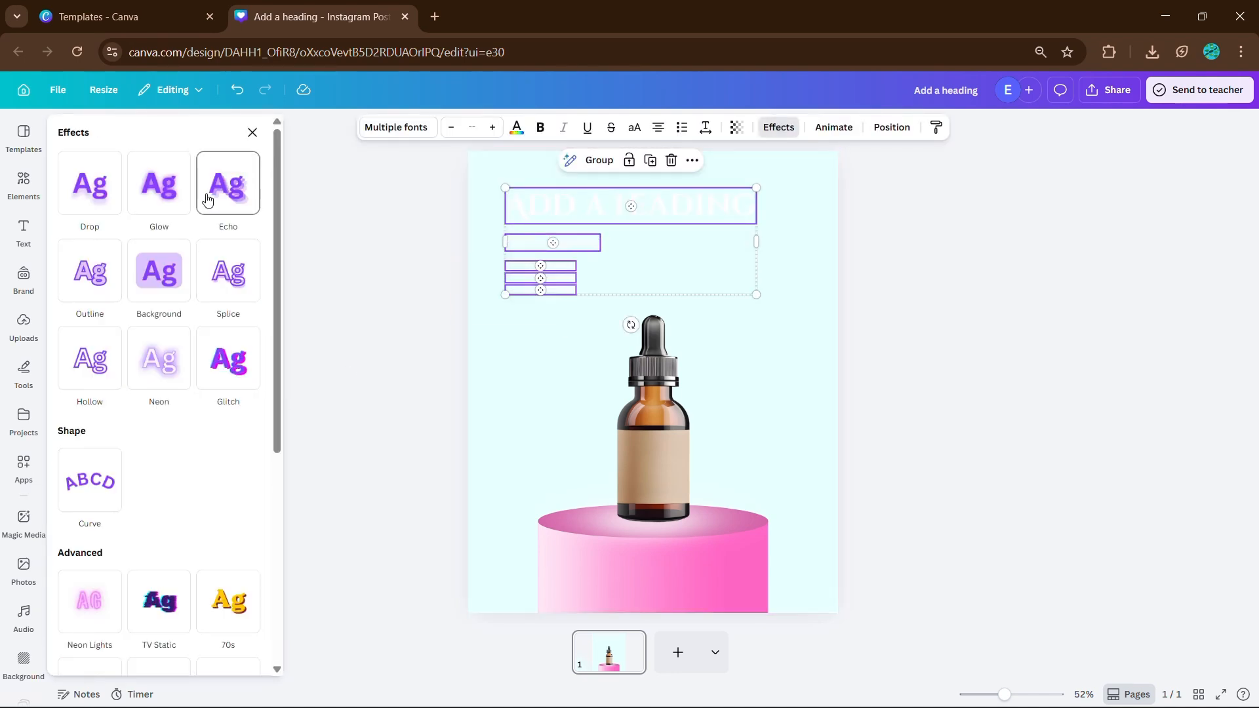
left_click(421, 272)
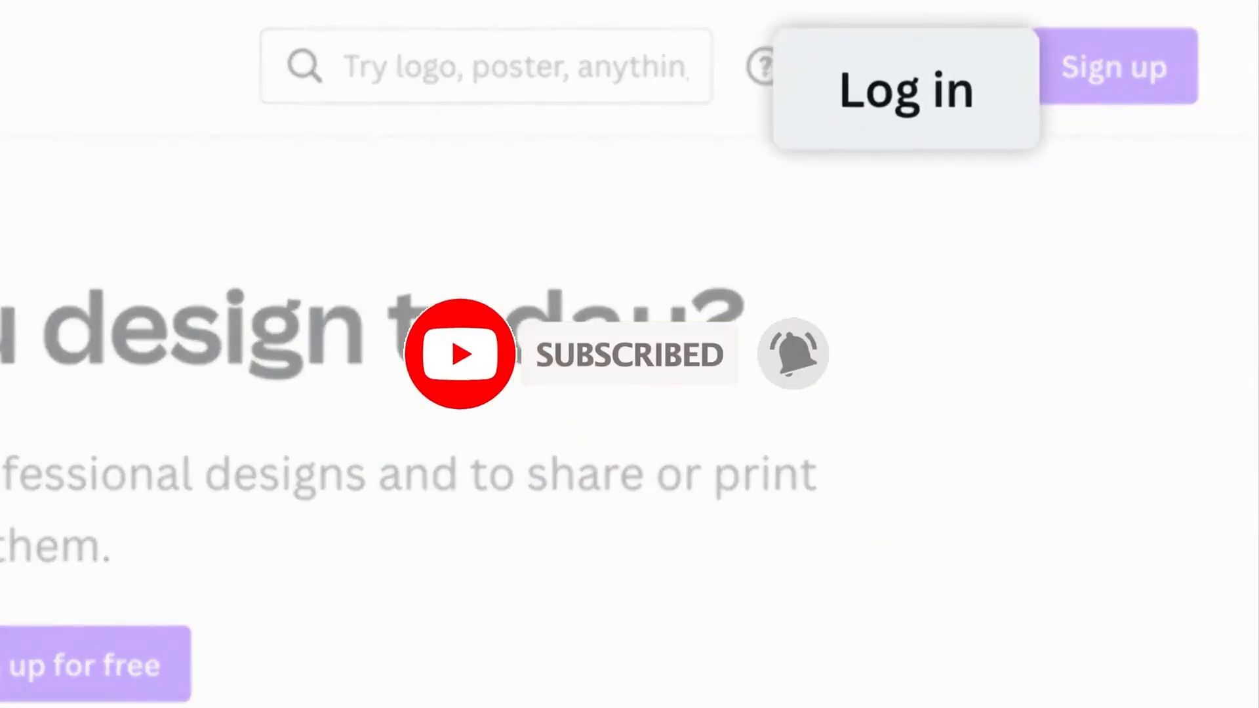
Start logging in to Canva with the email option and fill in the account's email address
left_click(918, 72)
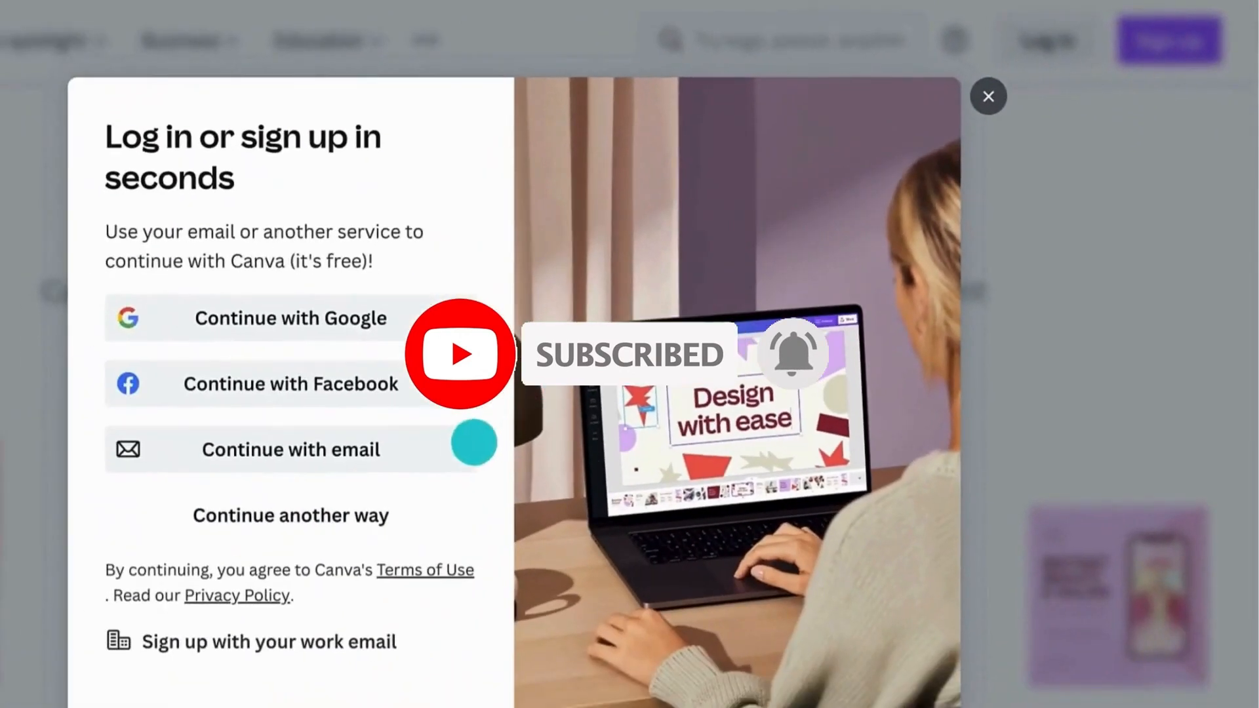
left_click(459, 443)
left_click(353, 388)
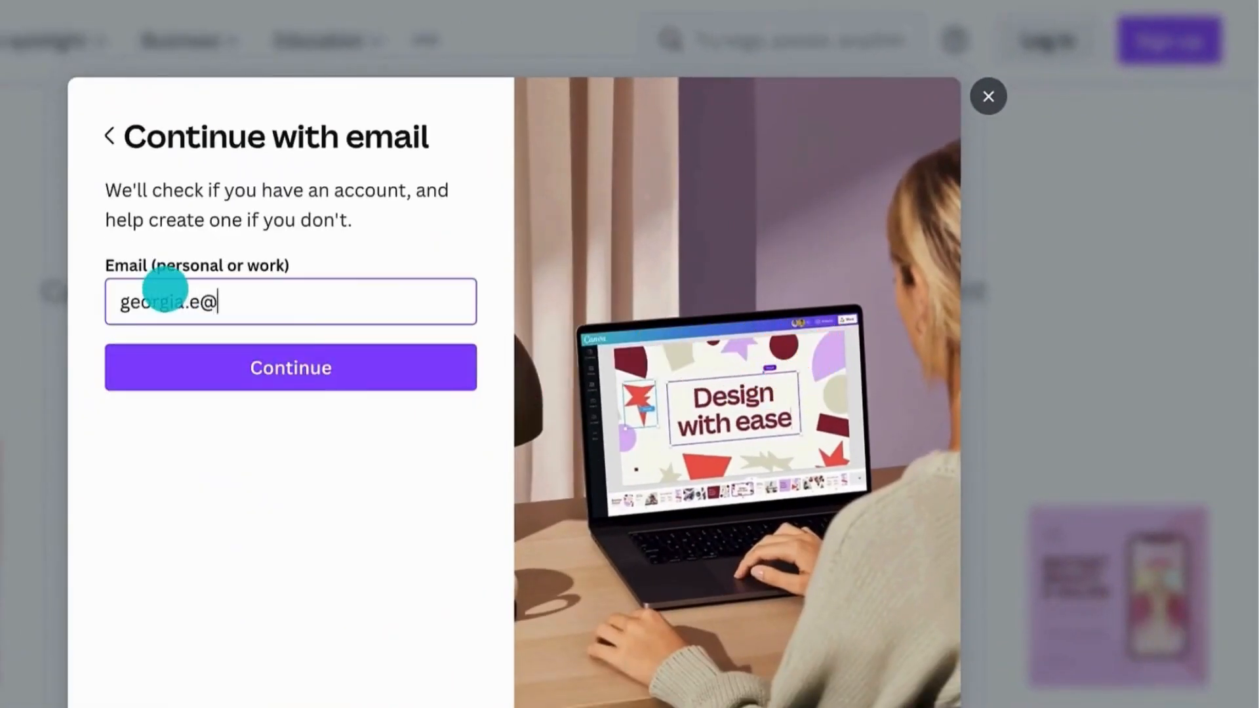
left_click(180, 347)
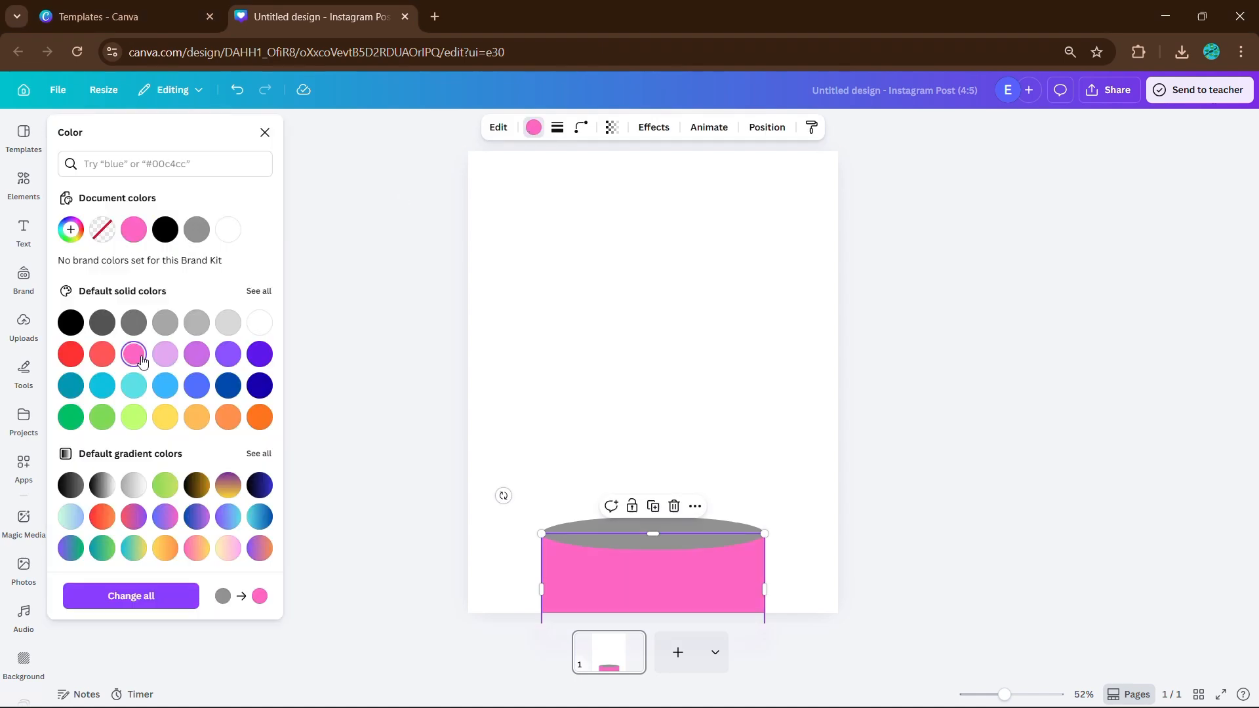
Colour the podium's top ellipse pink and overlay white fade graphics on the podium's body and top
left_click(134, 231)
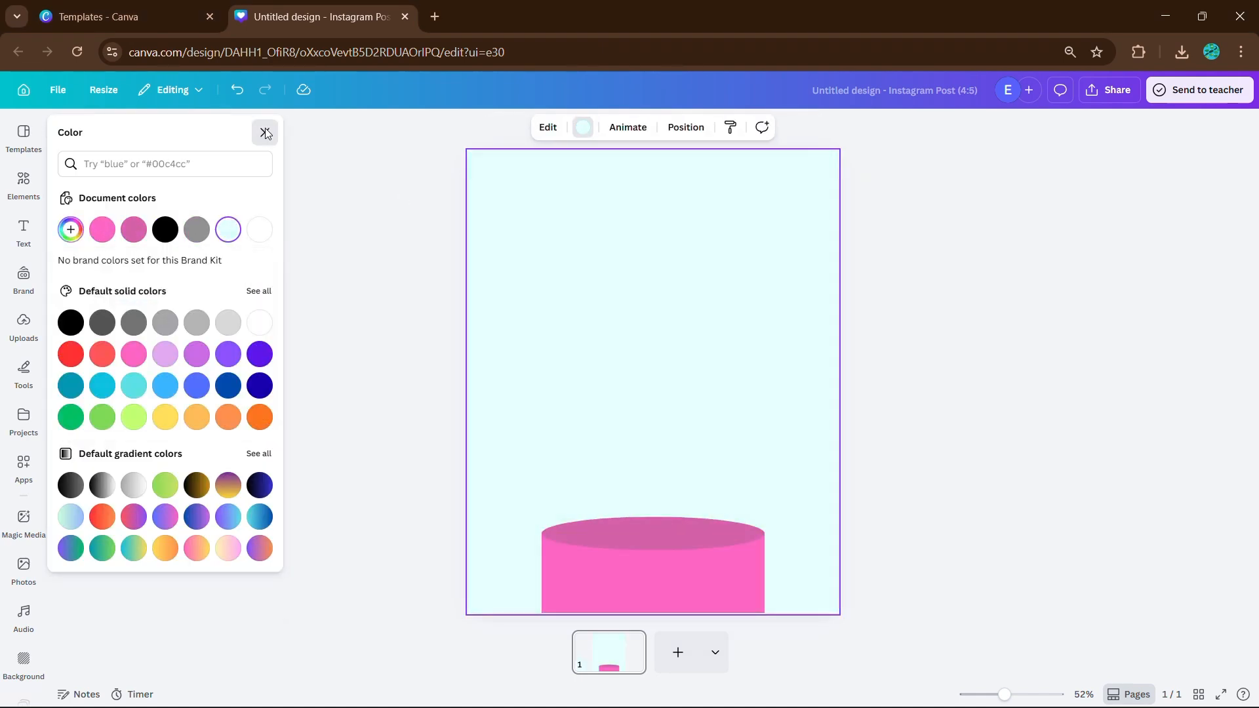
left_click(23, 183)
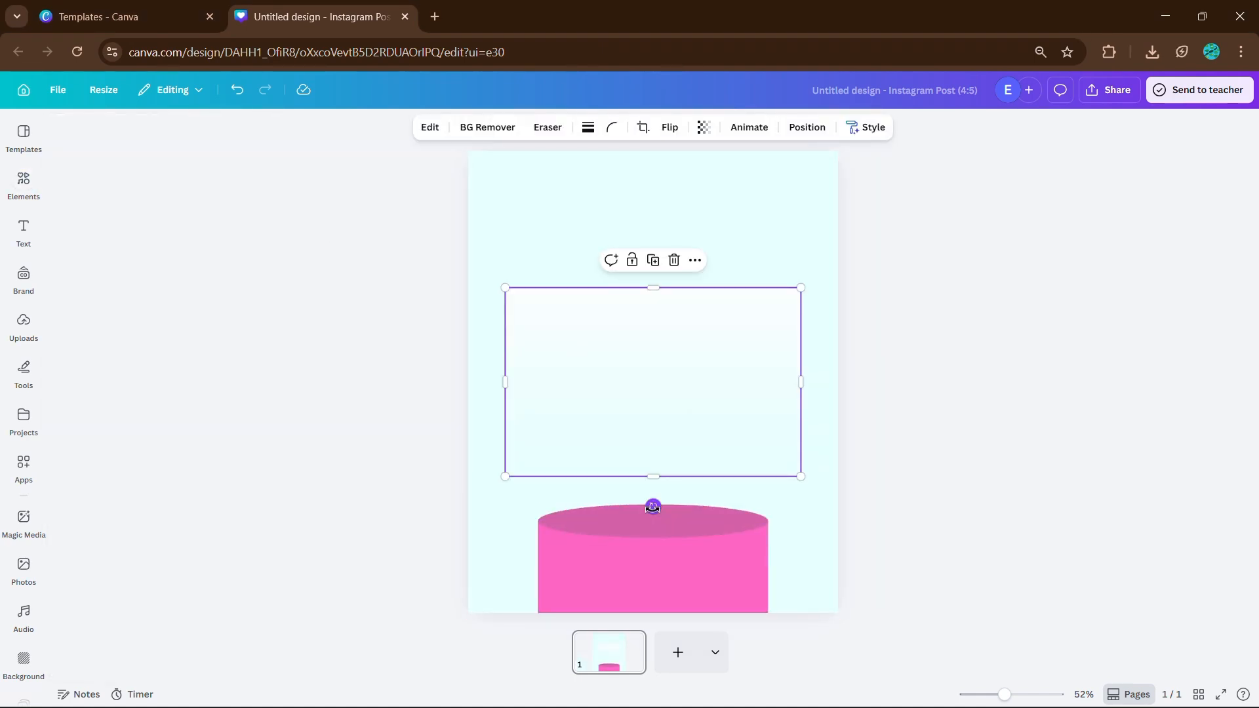
left_click_drag(627, 308, 627, 486)
left_click(804, 126)
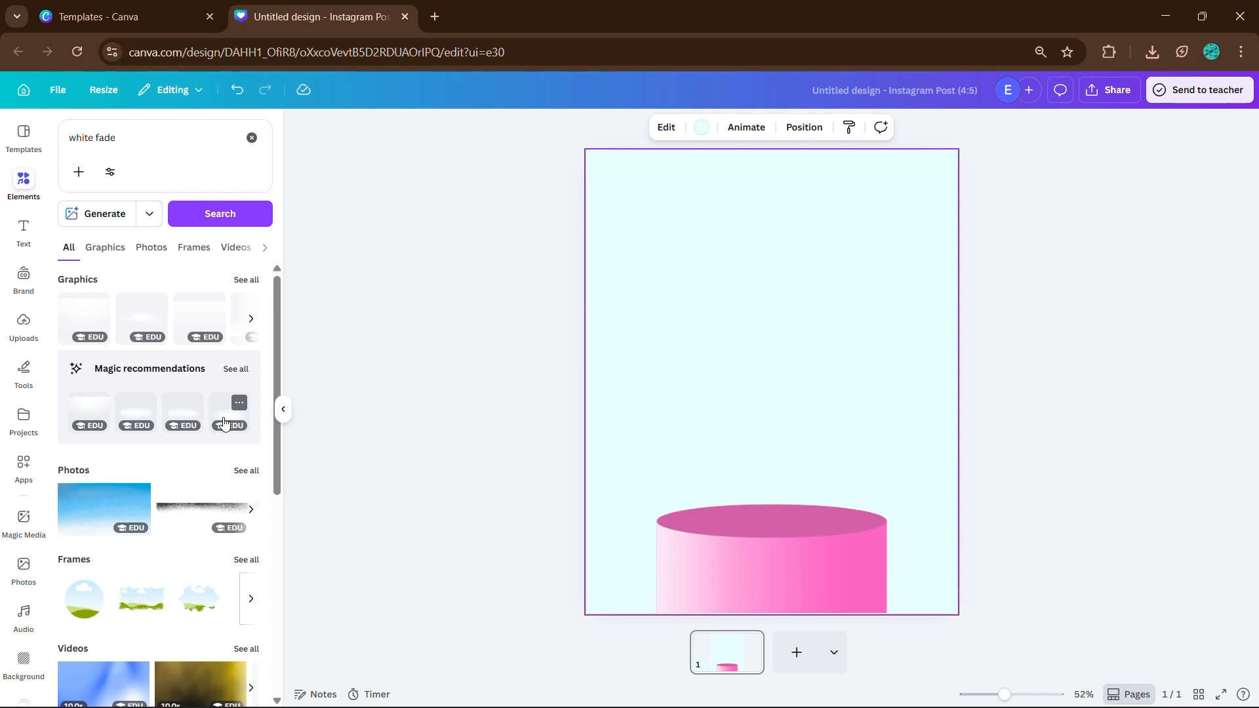
left_click_drag(224, 423, 816, 521)
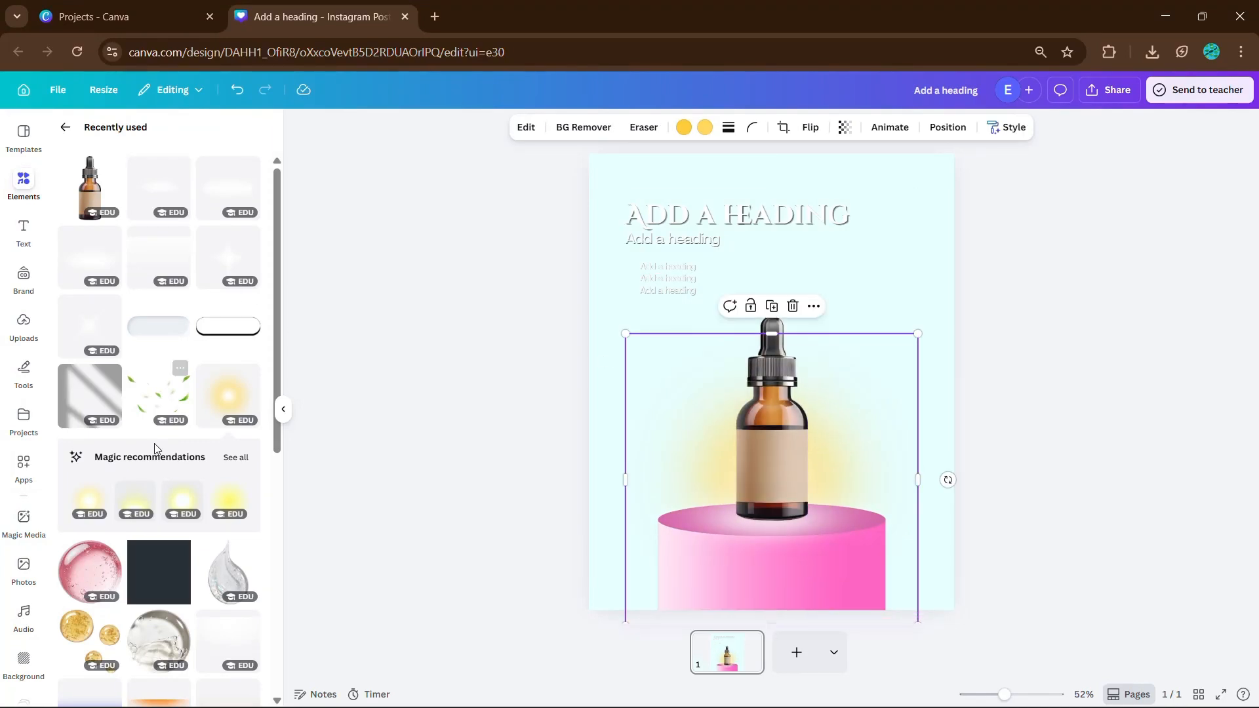
Place the pink bubble graphic with the 50% OFF text beside the heading and nudge the heading and bullet lines
left_click_drag(90, 464, 902, 234)
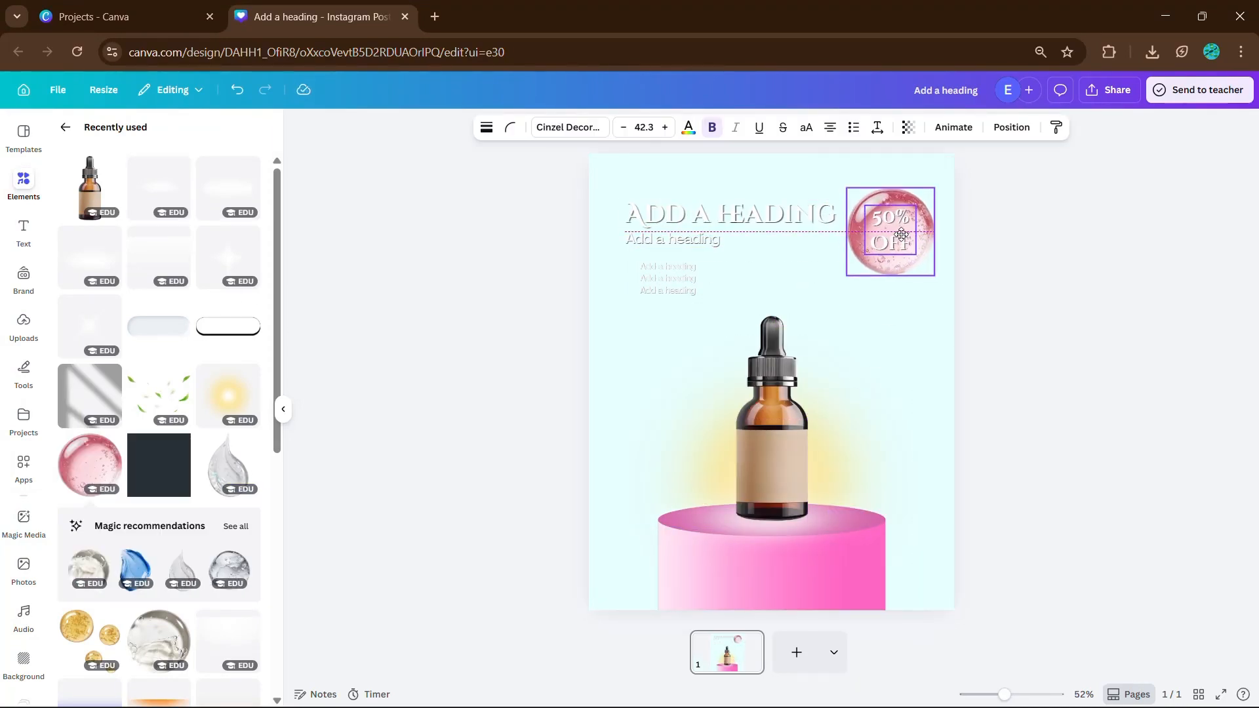
left_click_drag(707, 221, 708, 228)
left_click_drag(648, 292, 642, 286)
Add the diagonal window-shadow graphic as an overlay covering the whole page
left_click(80, 387)
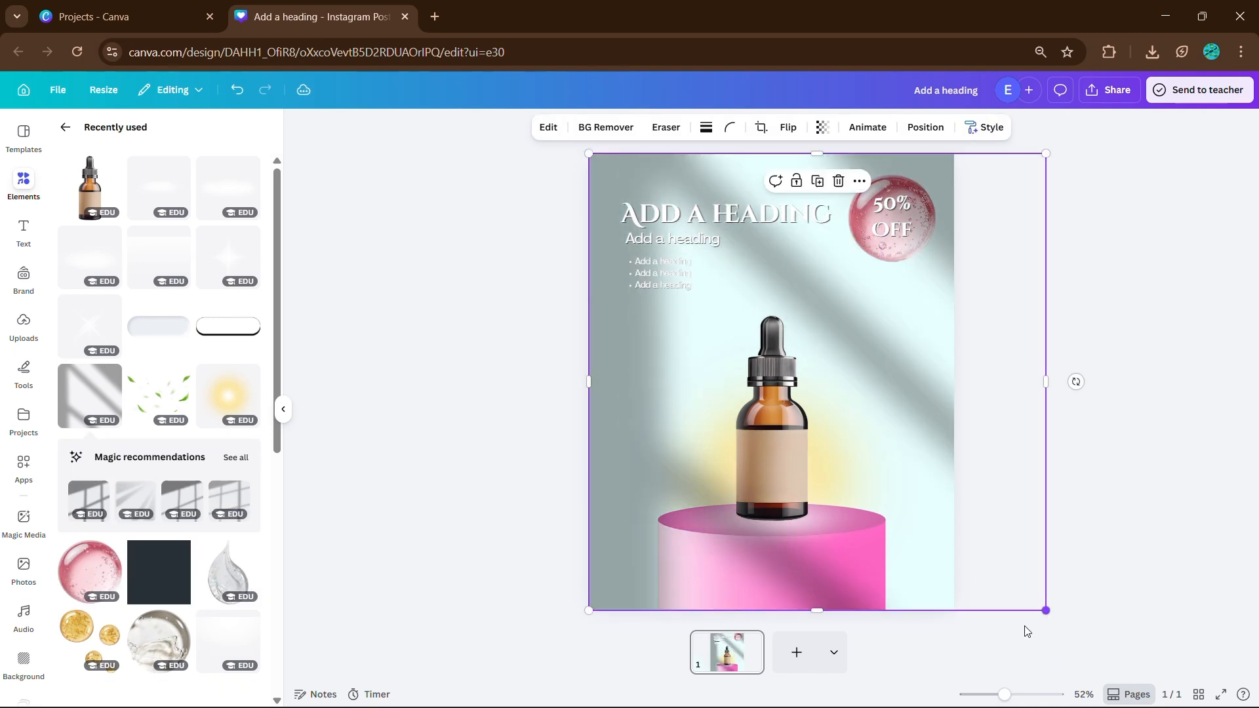
left_click(445, 393)
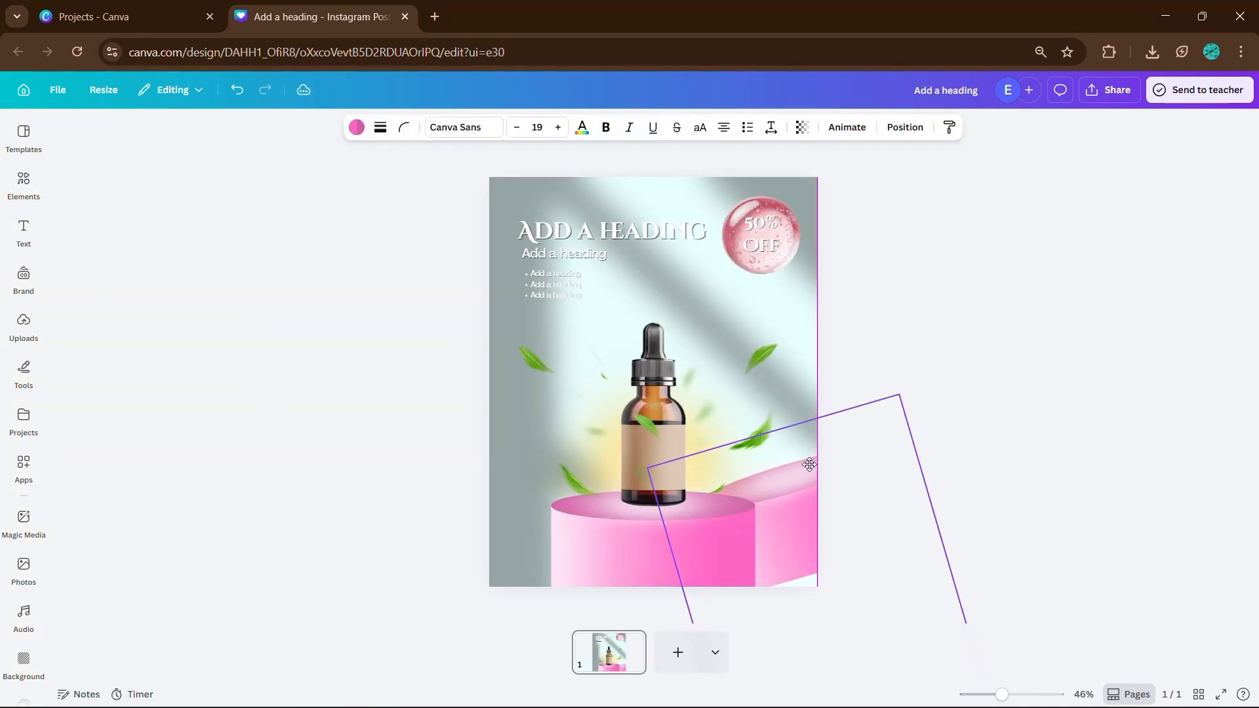
Shift the tilted podium copy outward past the page's right edge, then duplicate it and tilt the copy oppositely at the left edge
left_click_drag(810, 464, 845, 467)
key("ctrl+d")
left_click_drag(796, 518, 547, 518)
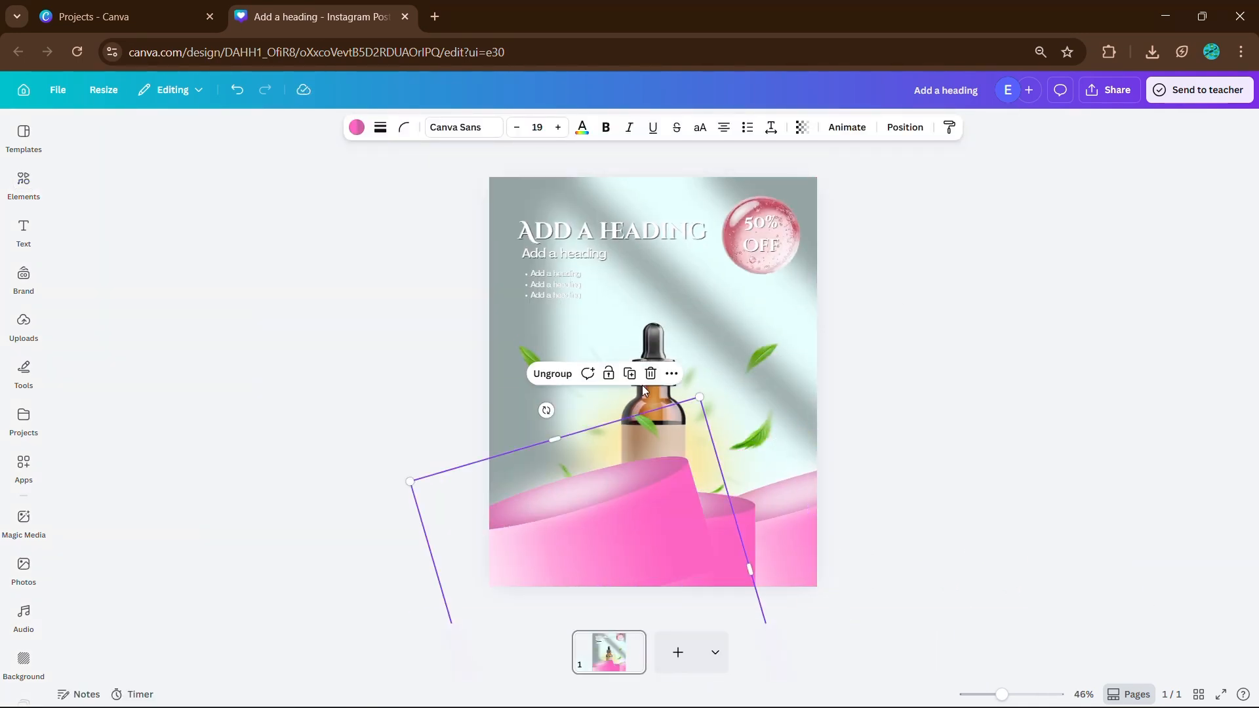
left_click_drag(545, 410, 684, 415)
left_click_drag(613, 521, 460, 523)
left_click(1012, 438)
Add a square with no fill and a solid pink rounded border beside the bottle for the GET YOURS NOW! label
scroll(879, 324, "up", 2)
key("r")
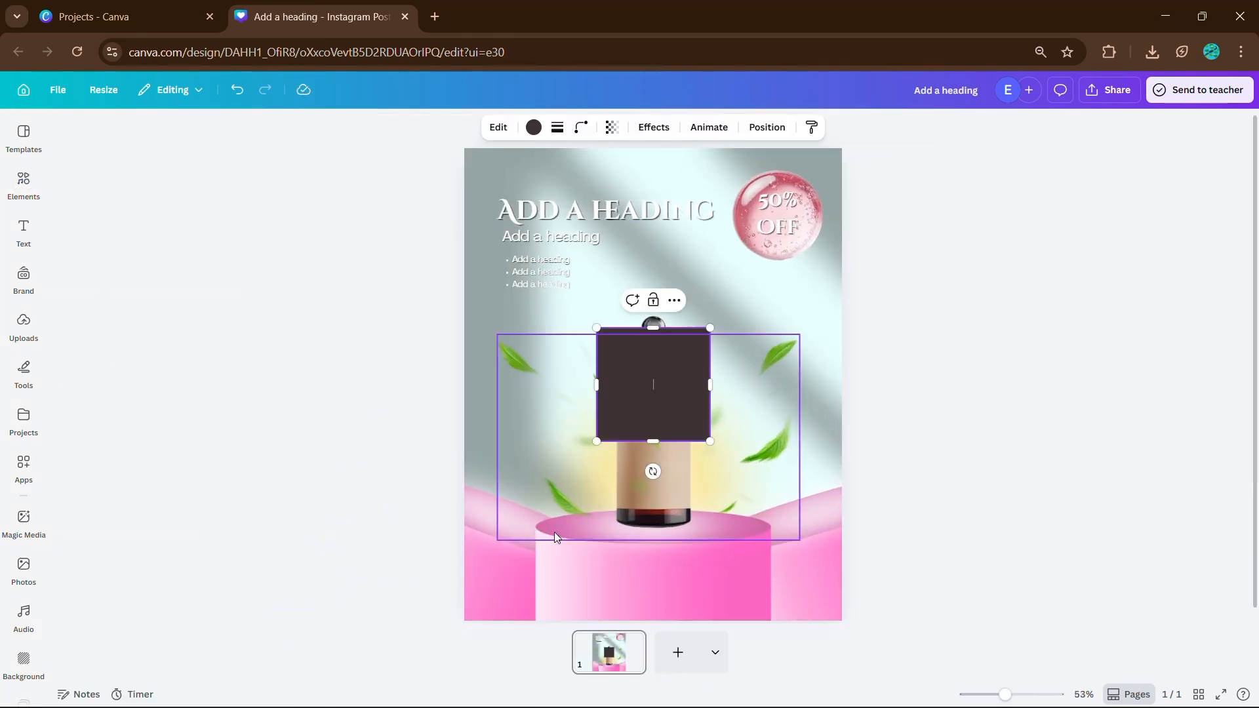
left_click(535, 128)
left_click(101, 228)
left_click(555, 127)
left_click(520, 166)
left_click(545, 127)
left_click(600, 128)
left_click(621, 440)
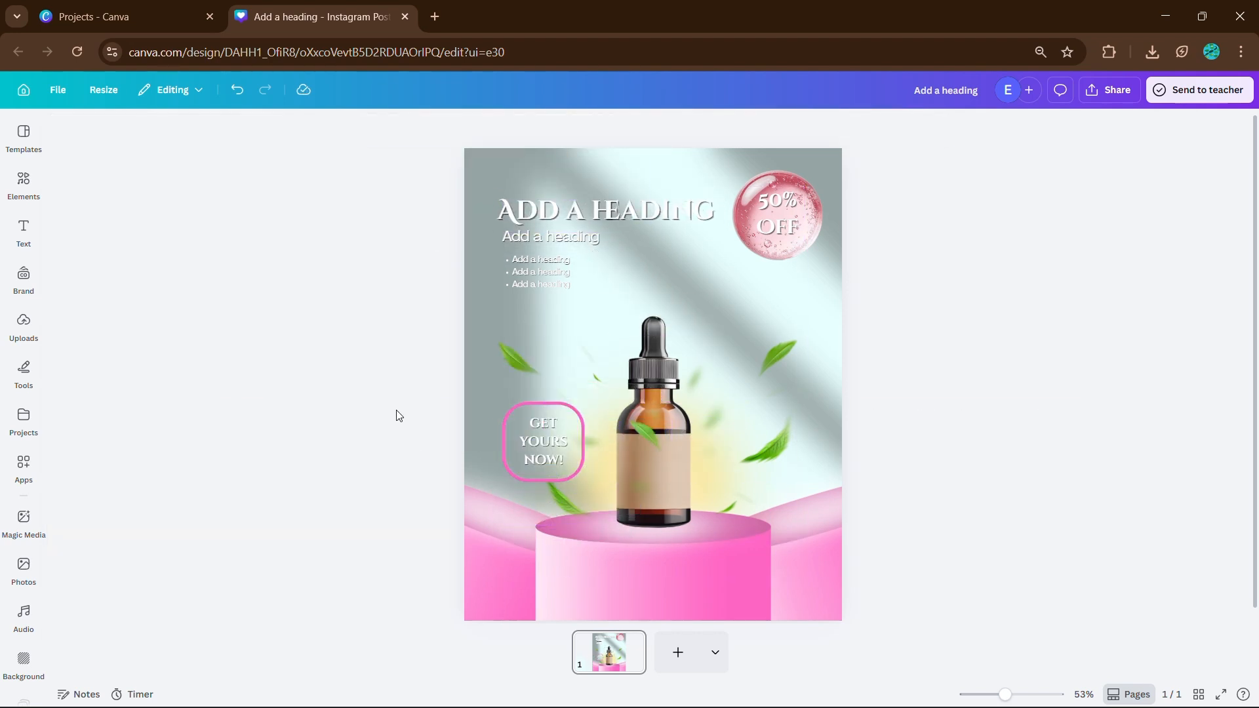
Add a circle around the bottle's upper part with no fill and a solid border of stroke weight 4
key("c")
left_click_drag(559, 283, 754, 467)
left_click(534, 127)
left_click(101, 229)
left_click(558, 127)
left_click(520, 166)
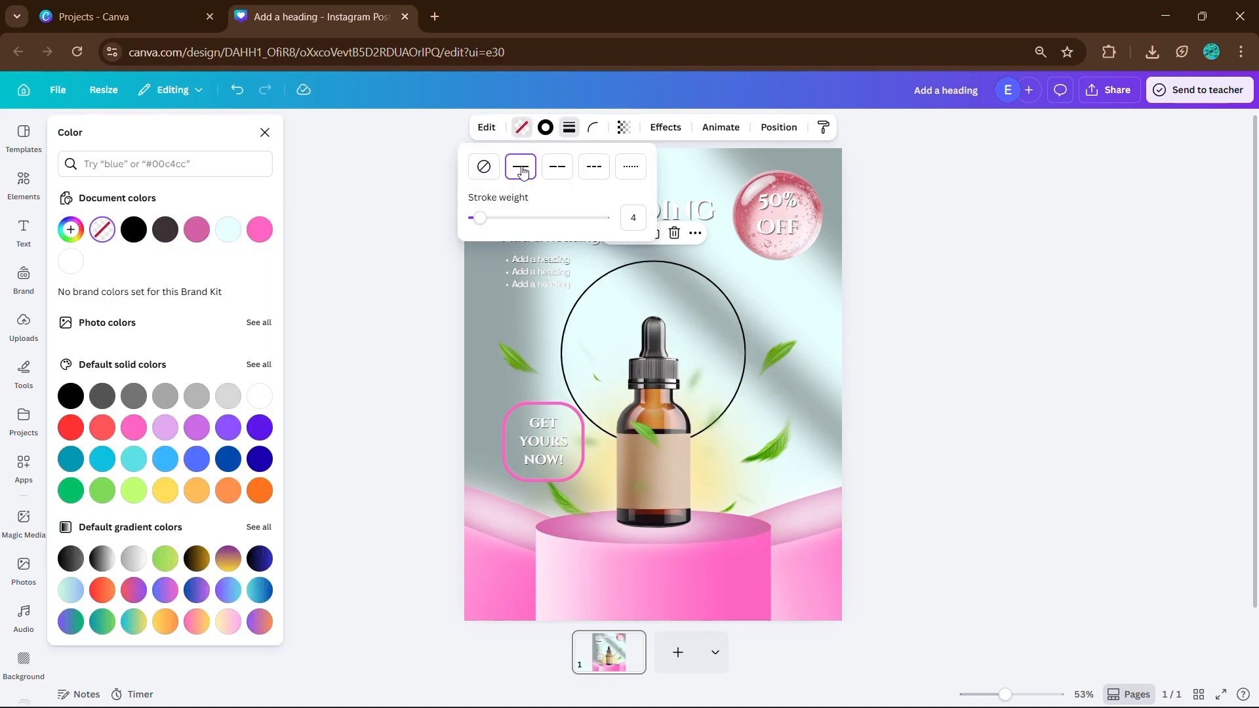
left_click(225, 227)
left_click(23, 187)
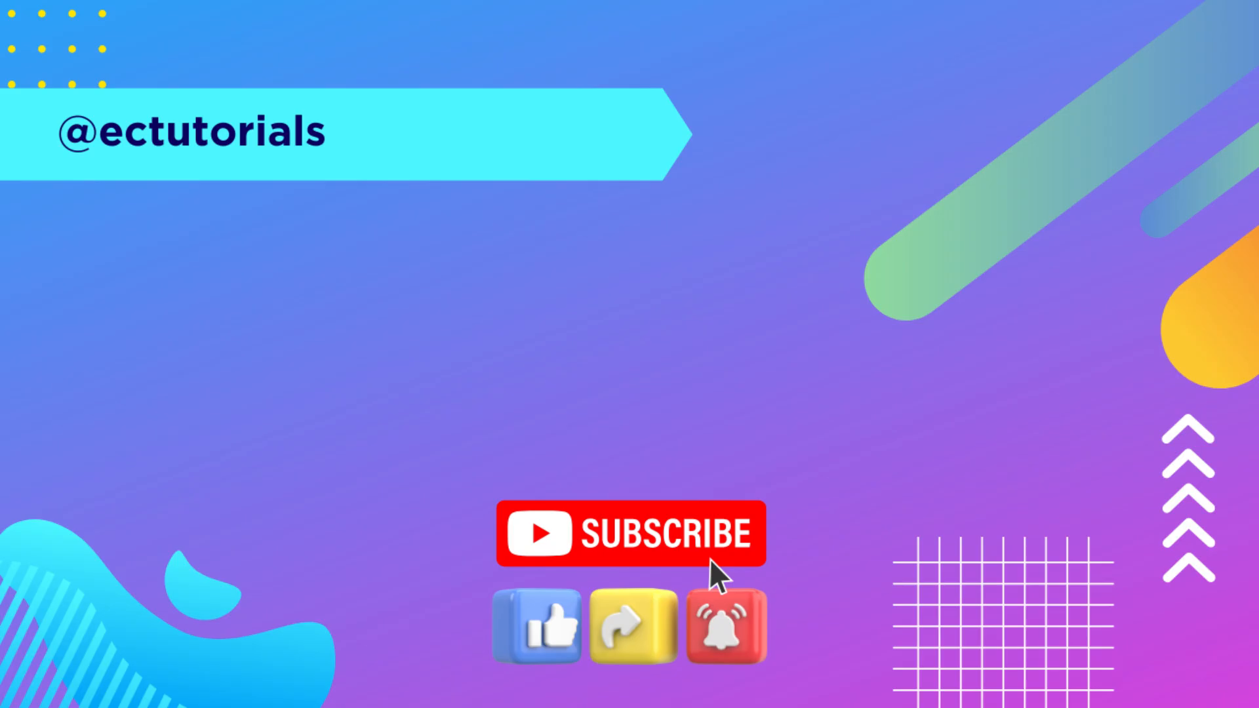